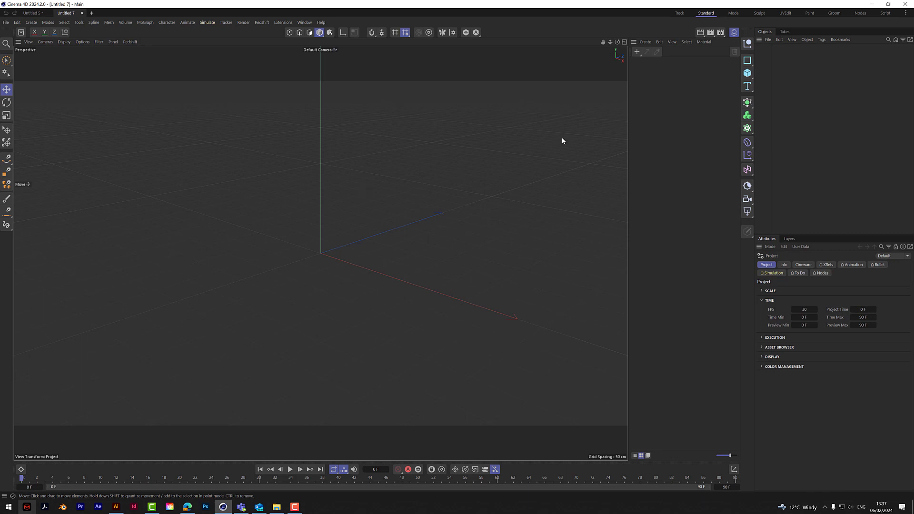
# Step: Add a cube primitive and set its X, Y and Z sizes to 50 cm
pyautogui.click(748, 73)
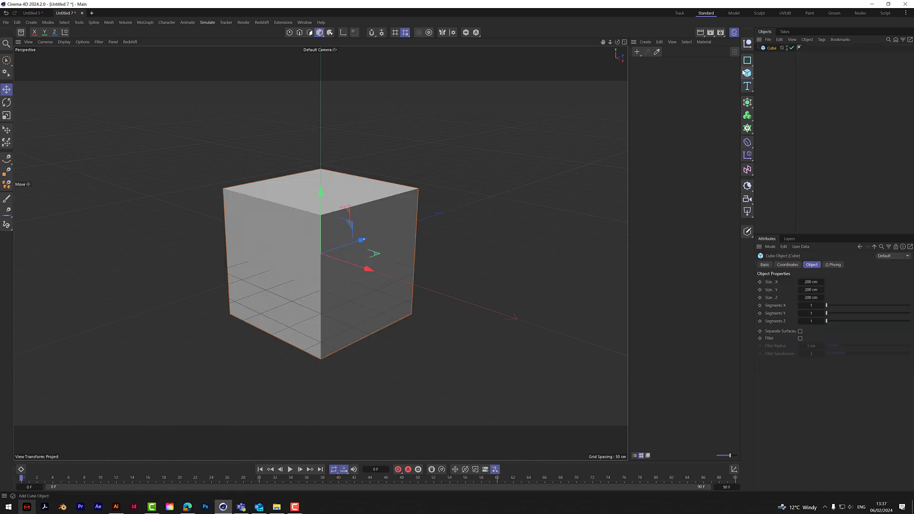
pyautogui.click(815, 281)
pyautogui.write('50')
pyautogui.press('Tab')
pyautogui.write('50')
pyautogui.press('Tab')
pyautogui.write('50')
pyautogui.press('Return')
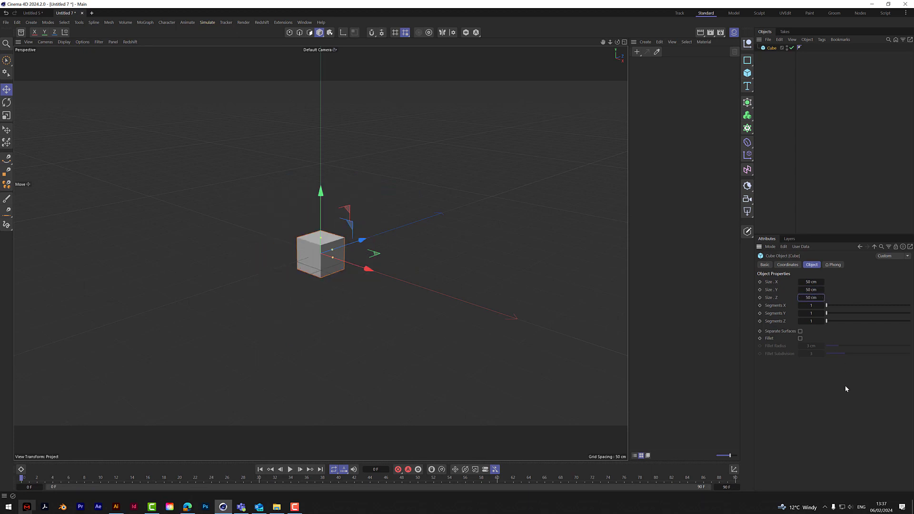
# Step: Set the cube's X, Y and Z segments to 50 and display the mesh lines in the viewport
pyautogui.click(813, 305)
pyautogui.write('50')
pyautogui.press('Tab')
pyautogui.write('50')
pyautogui.press('Tab')
pyautogui.write('50')
pyautogui.press('Return')
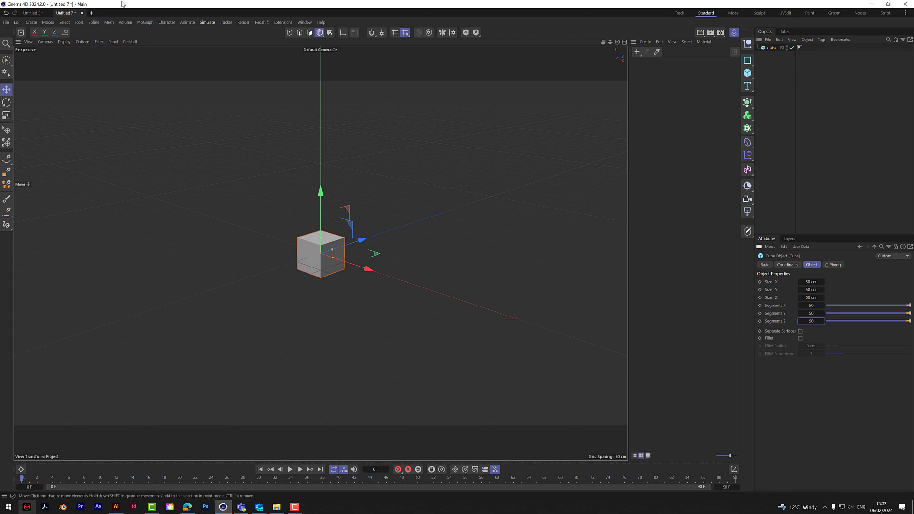
pyautogui.click(82, 42)
pyautogui.click(84, 66)
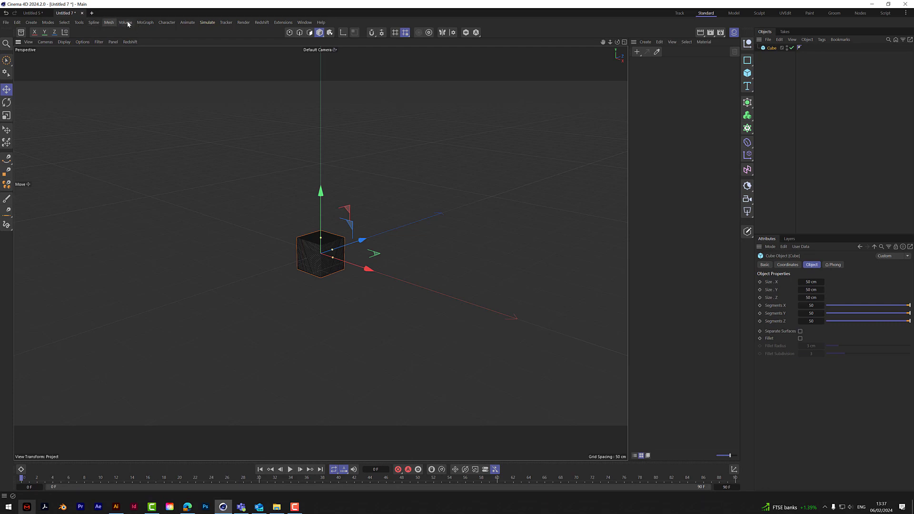
# Step: Add a MoGraph Voronoi Fracture as the parent of the cube
pyautogui.click(145, 22)
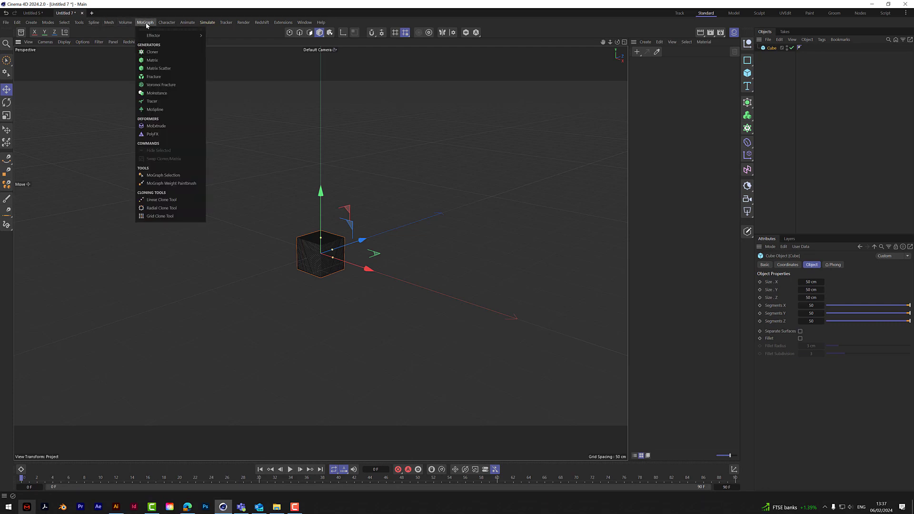
pyautogui.keyDown('alt'); pyautogui.click(161, 84); pyautogui.keyUp('alt')
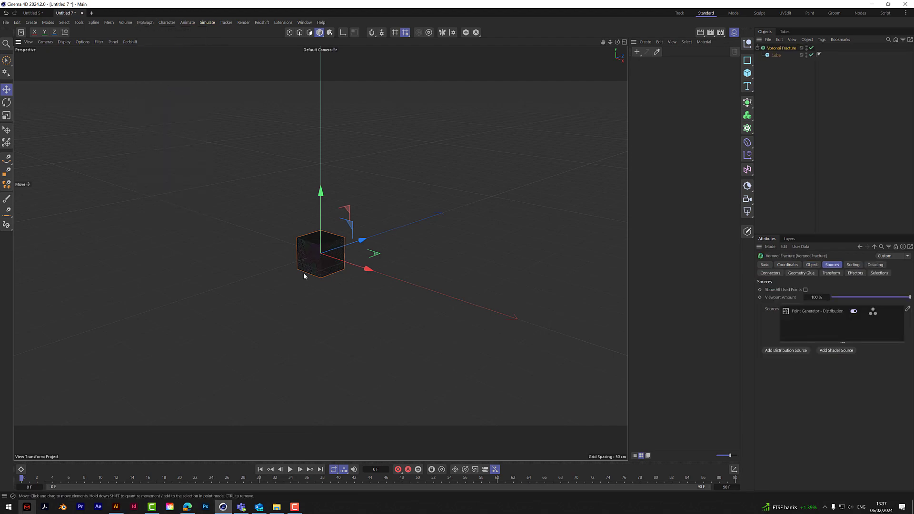
pyautogui.scroll(3, 314, 264)
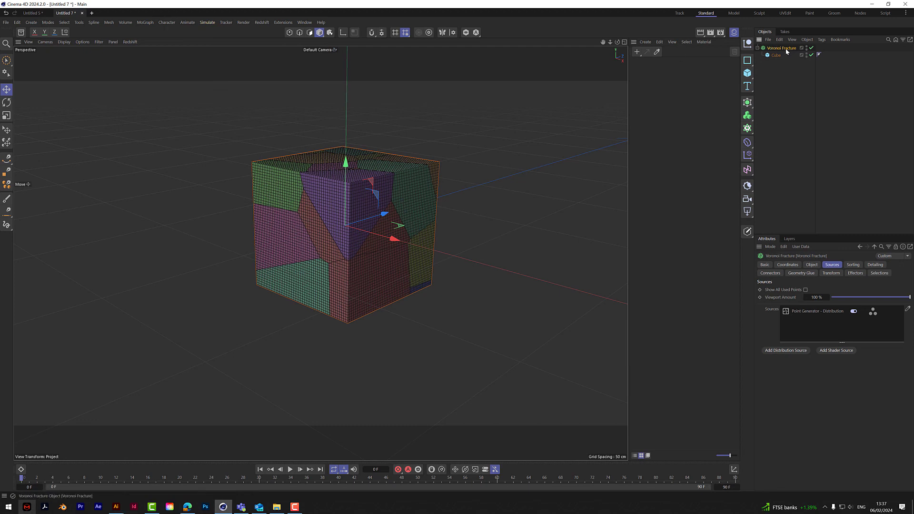
# Step: Set the fracture's Point Generator source to Inverse Normal distribution with a point amount of 77
pyautogui.click(804, 311)
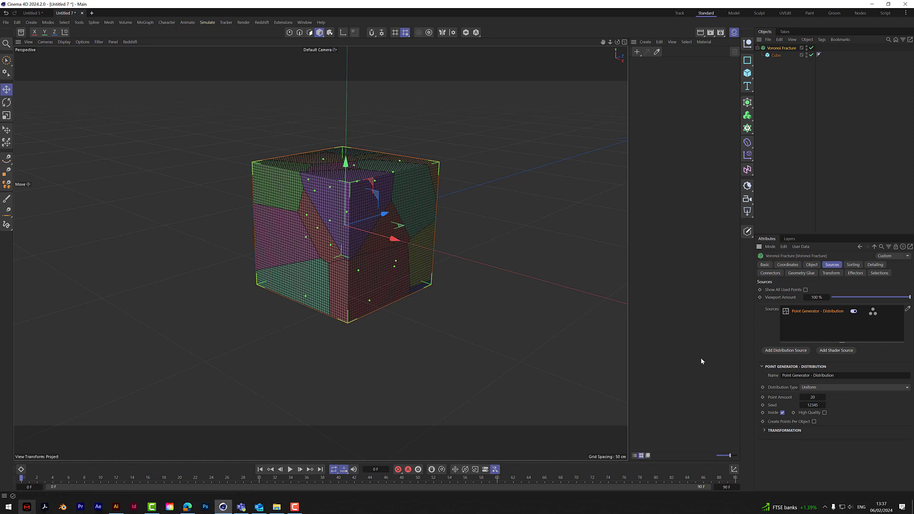
pyautogui.click(816, 390)
pyautogui.click(821, 411)
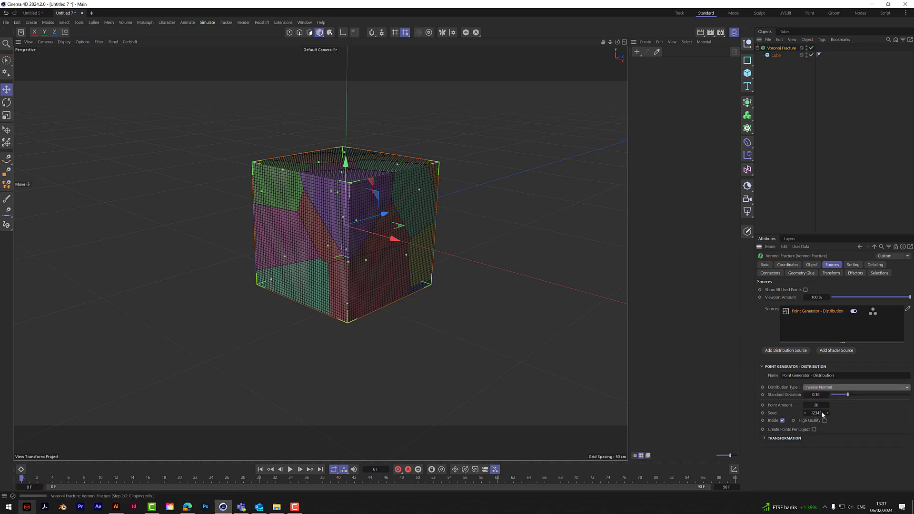
pyautogui.moveTo(817, 405); pyautogui.dragTo(831, 405)
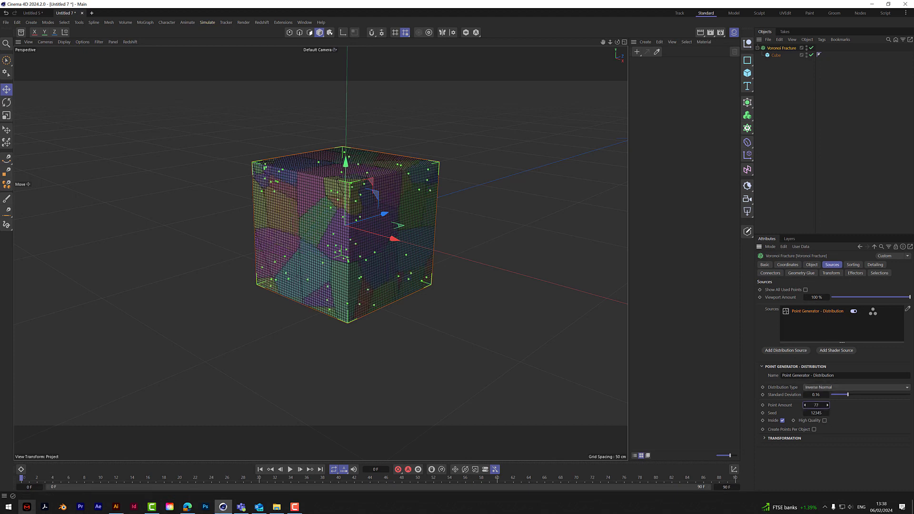
pyautogui.click(520, 350)
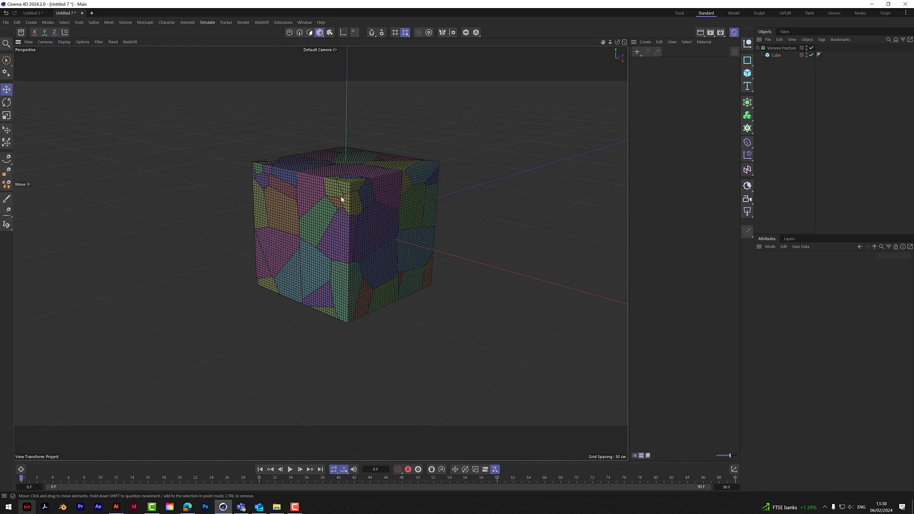
# Step: Make the Voronoi Fracture object editable so its fragments are separate polygon objects
pyautogui.click(779, 49)
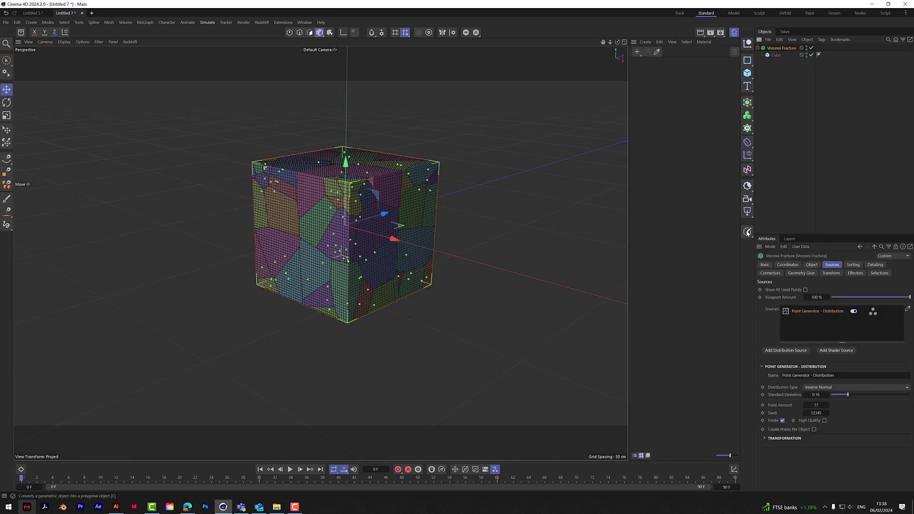
pyautogui.click(747, 232)
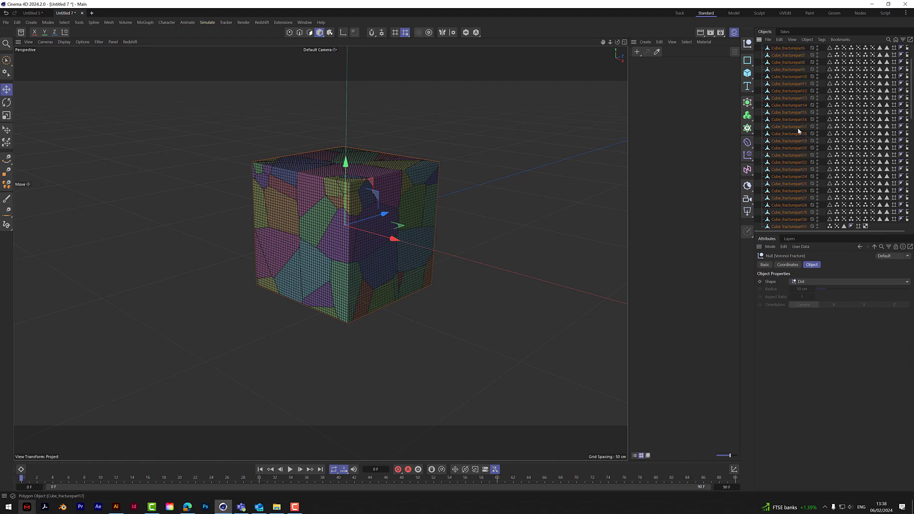
pyautogui.click(538, 193)
# Step: Move the small yellow corner fragment and the magenta top fragment out of the cube along X, the magenta one by about 60 cm
pyautogui.moveTo(617, 42); pyautogui.dragTo(489, 195)
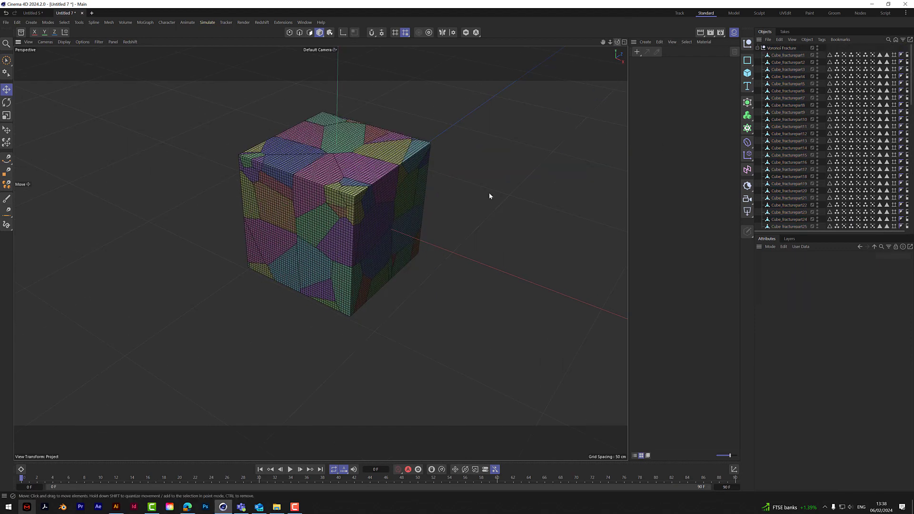
pyautogui.click(353, 200)
pyautogui.moveTo(410, 221); pyautogui.dragTo(540, 267)
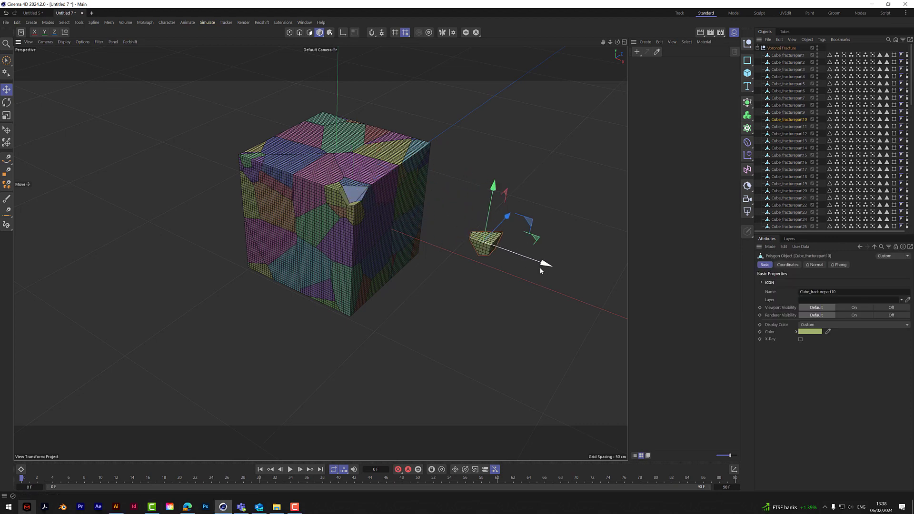
pyautogui.click(384, 183)
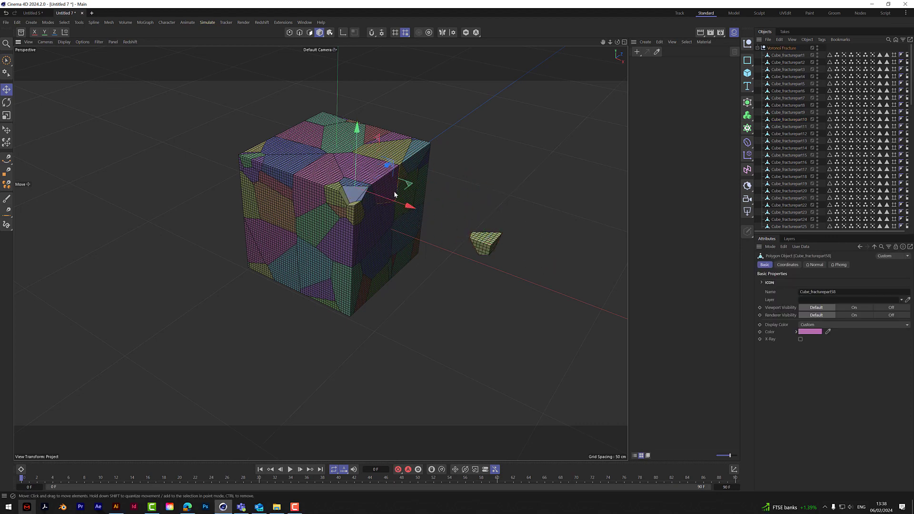
pyautogui.moveTo(414, 210); pyautogui.dragTo(588, 253)
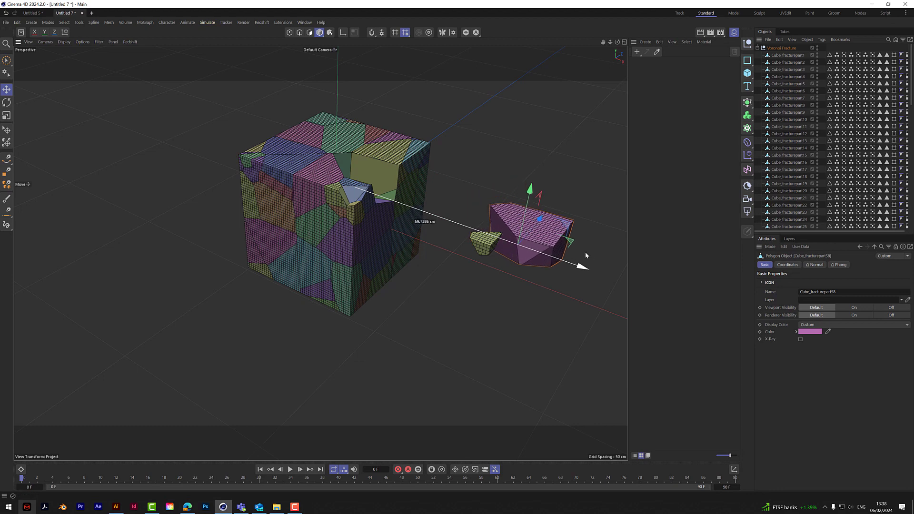
# Step: Move the green front fragment and the blue side fragment out of the cube along X, the blue one by about 42 cm
pyautogui.click(326, 222)
pyautogui.moveTo(377, 238); pyautogui.dragTo(561, 309)
pyautogui.click(395, 265)
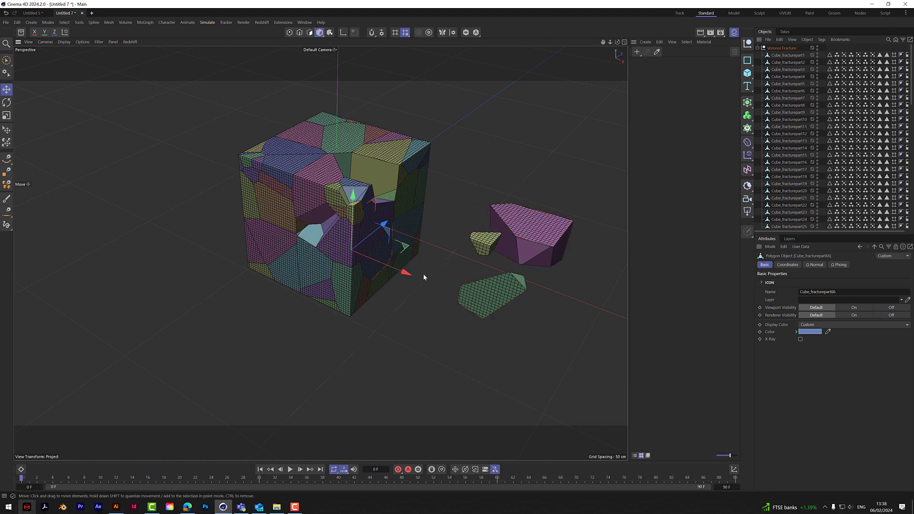
pyautogui.moveTo(414, 273); pyautogui.dragTo(518, 304)
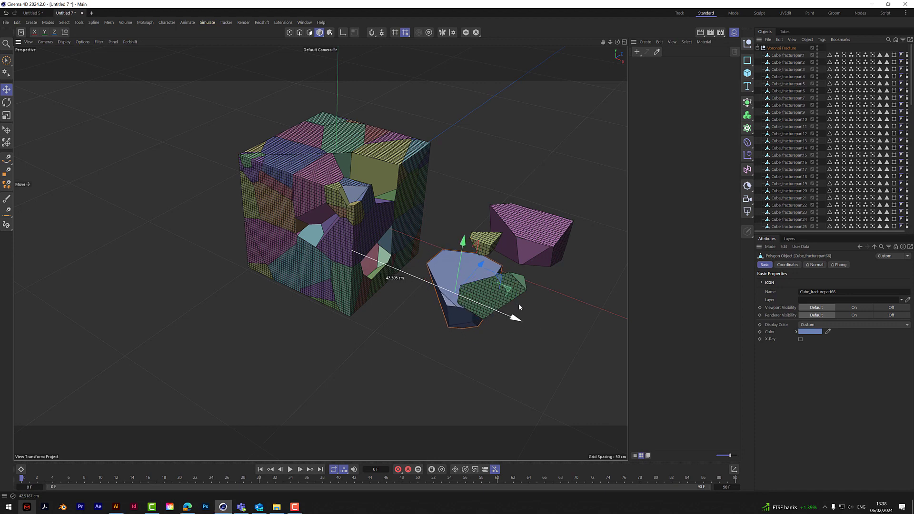
# Step: Move the light-blue fragment from the cube's lower front out along X, beside the other separated fragments
pyautogui.moveTo(617, 42); pyautogui.dragTo(599, 46)
pyautogui.keyDown('alt'); pyautogui.moveTo(321, 253); pyautogui.dragTo(397, 272); pyautogui.keyUp('alt')
pyautogui.click(415, 220)
pyautogui.moveTo(449, 209); pyautogui.dragTo(443, 228)
pyautogui.moveTo(375, 274); pyautogui.dragTo(398, 265)
pyautogui.moveTo(332, 273); pyautogui.dragTo(589, 333)
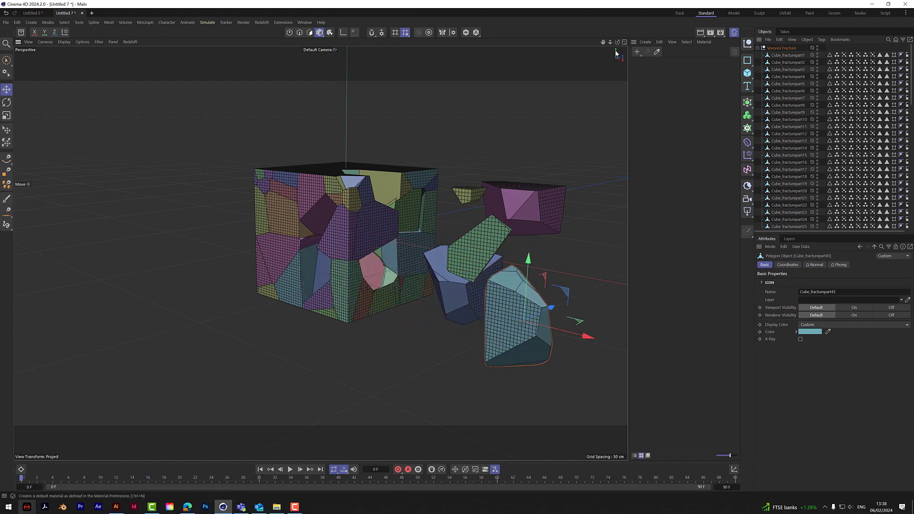
# Step: Select the five separated fragments with Rectangle Selection and move them out of the Voronoi Fracture null to the top of the hierarchy
pyautogui.moveTo(616, 42)
pyautogui.mouseDown()
pyautogui.moveTo(320, 253)
pyautogui.moveTo(247, 257)
pyautogui.mouseUp()
pyautogui.click(6, 60)
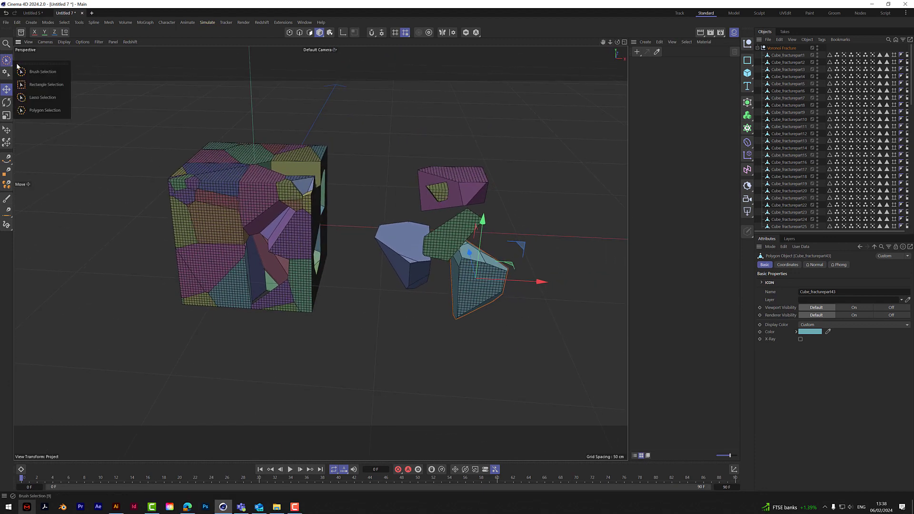
pyautogui.click(43, 84)
pyautogui.moveTo(572, 369); pyautogui.dragTo(361, 124)
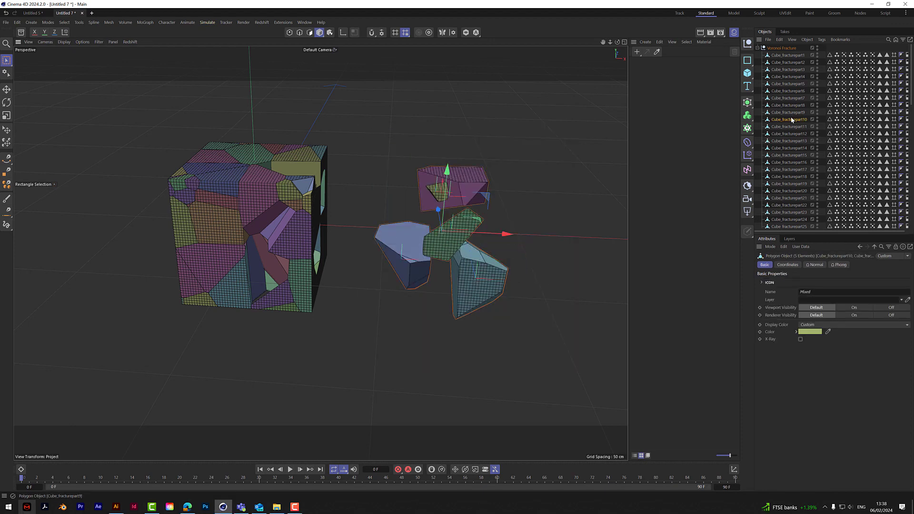
pyautogui.moveTo(792, 103); pyautogui.dragTo(785, 45)
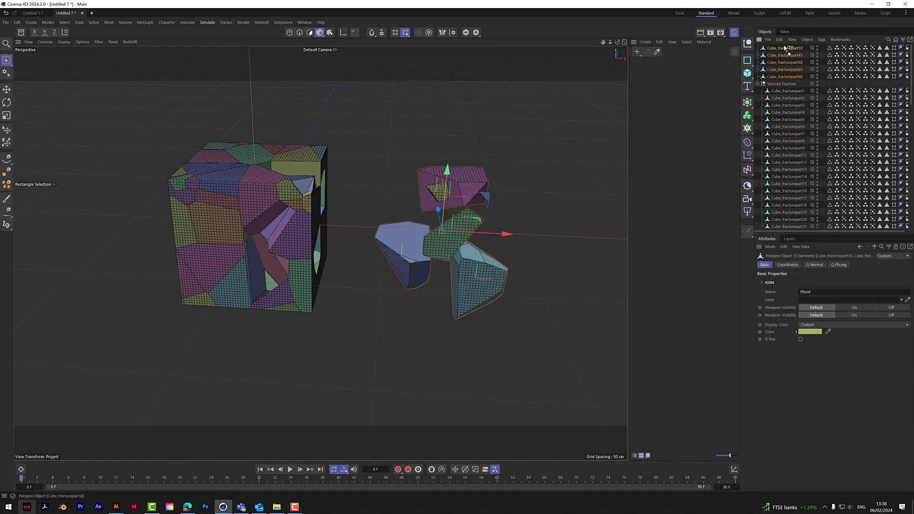
# Step: Delete the Voronoi Fracture null together with all the fragments still inside it
pyautogui.click(785, 84)
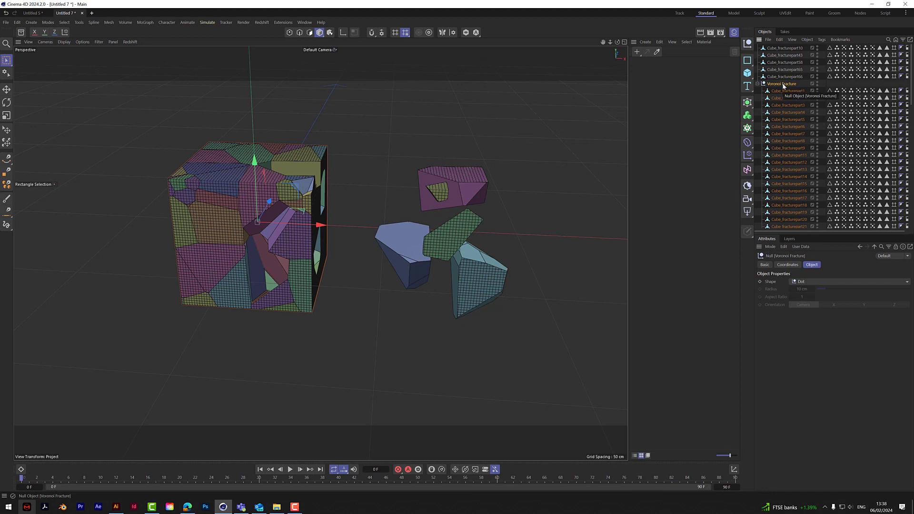
pyautogui.press('Delete')
pyautogui.keyDown('alt'); pyautogui.moveTo(342, 253); pyautogui.dragTo(321, 252); pyautogui.keyUp('alt')
pyautogui.scroll(3, 509, 204)
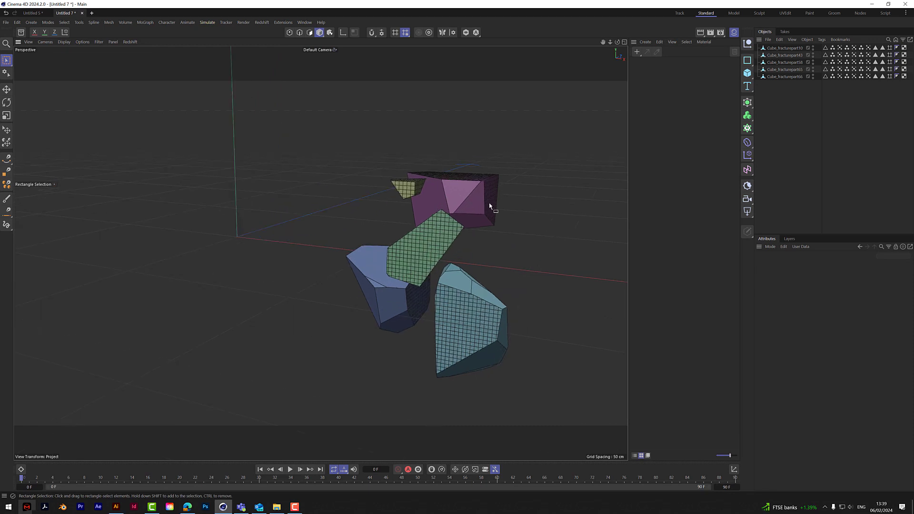
pyautogui.moveTo(618, 42); pyautogui.dragTo(483, 204)
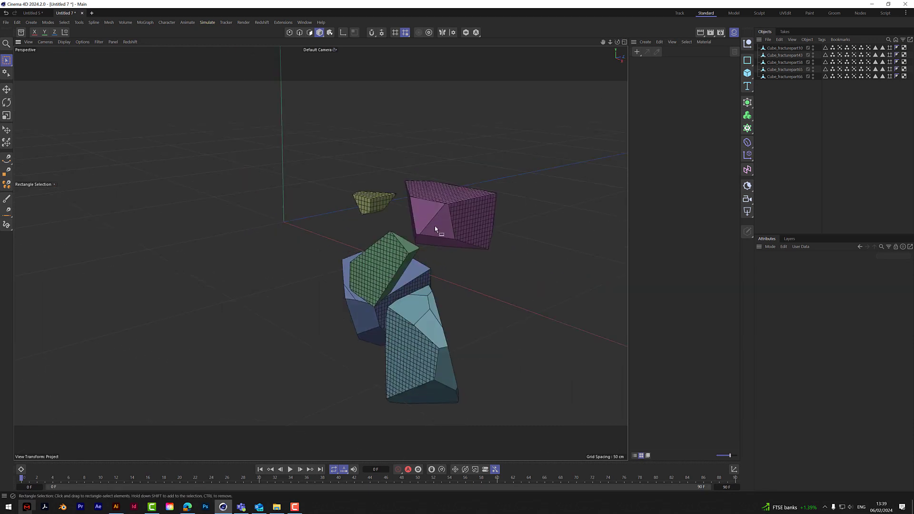
# Step: Apply a separate Remesh generator as parent to each of the five fragments
pyautogui.click(784, 48)
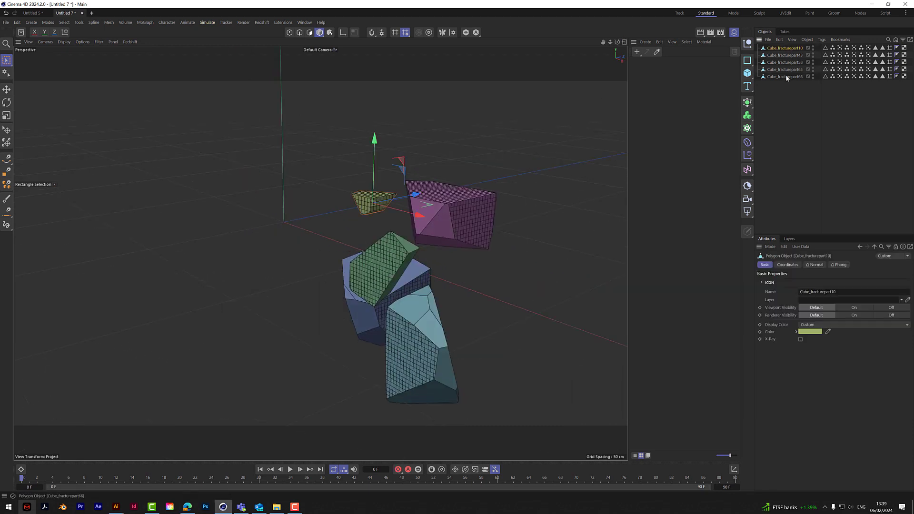
pyautogui.keyDown('shift'); pyautogui.click(785, 77); pyautogui.keyUp('shift')
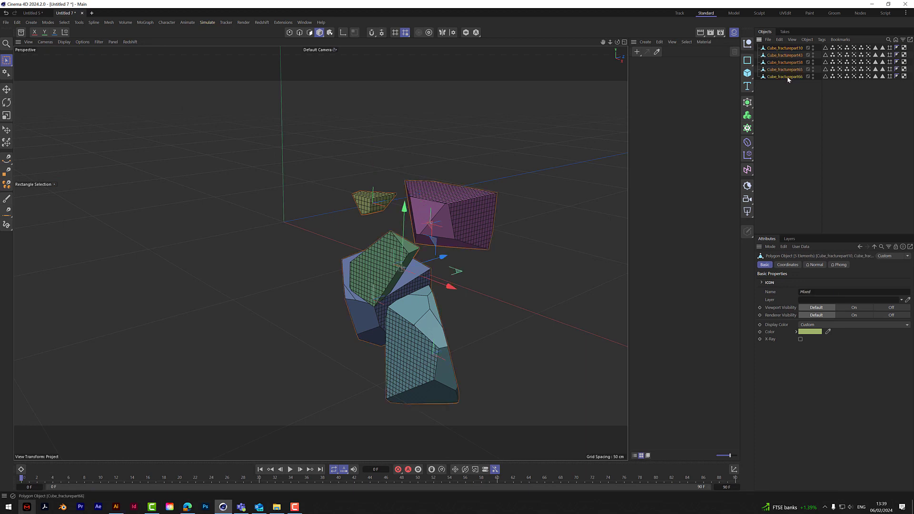
pyautogui.click(748, 104)
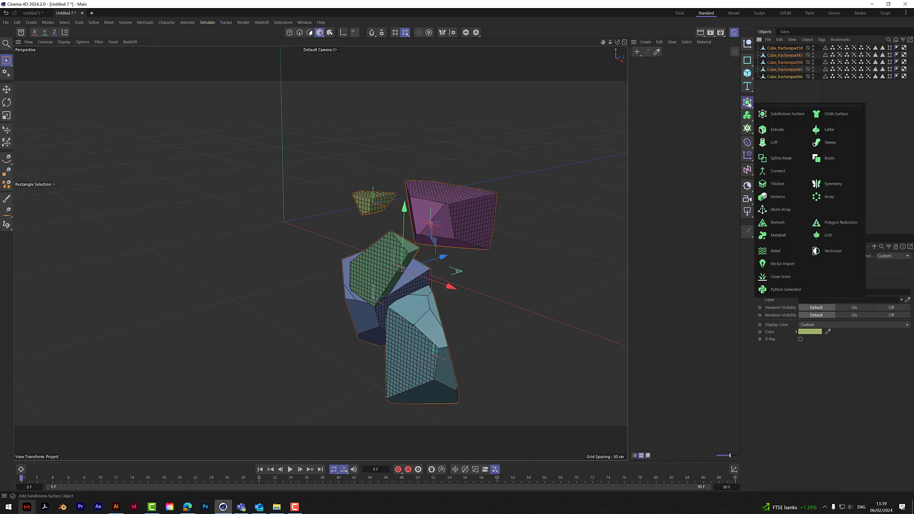
pyautogui.click(781, 225)
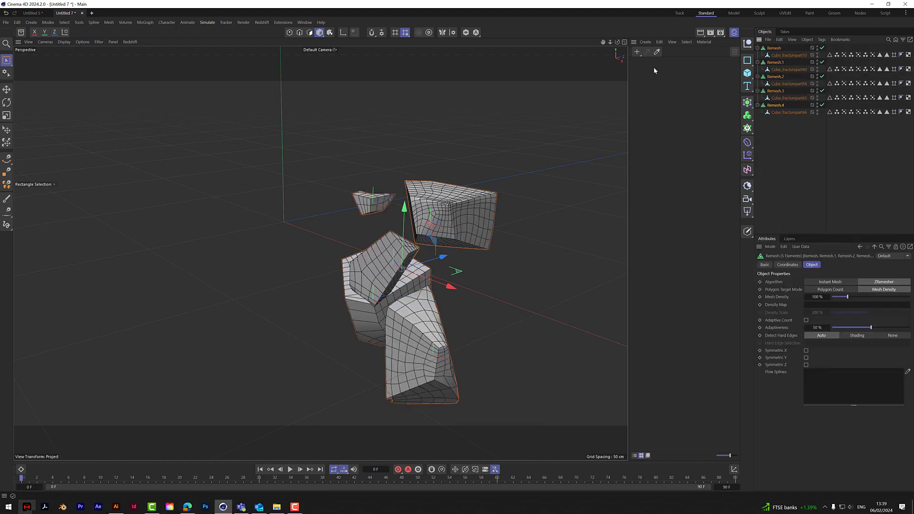
pyautogui.moveTo(617, 42); pyautogui.dragTo(320, 252)
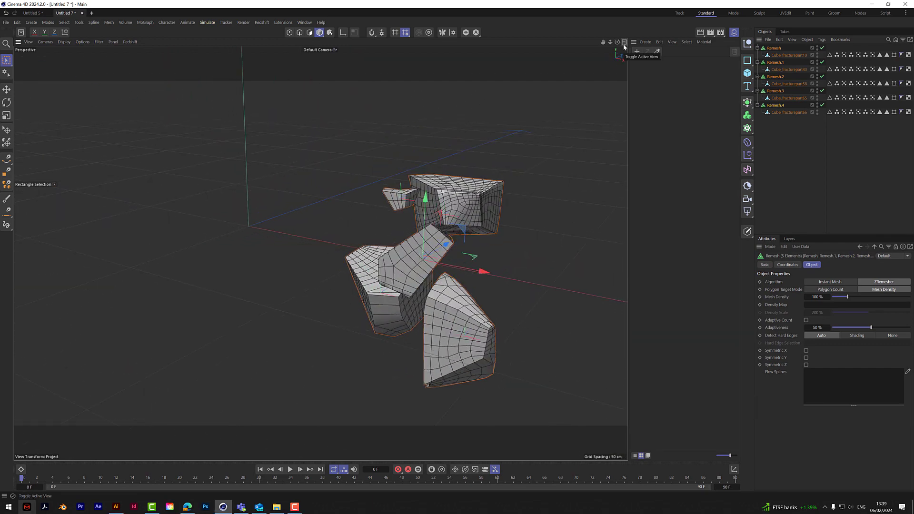
pyautogui.click(804, 140)
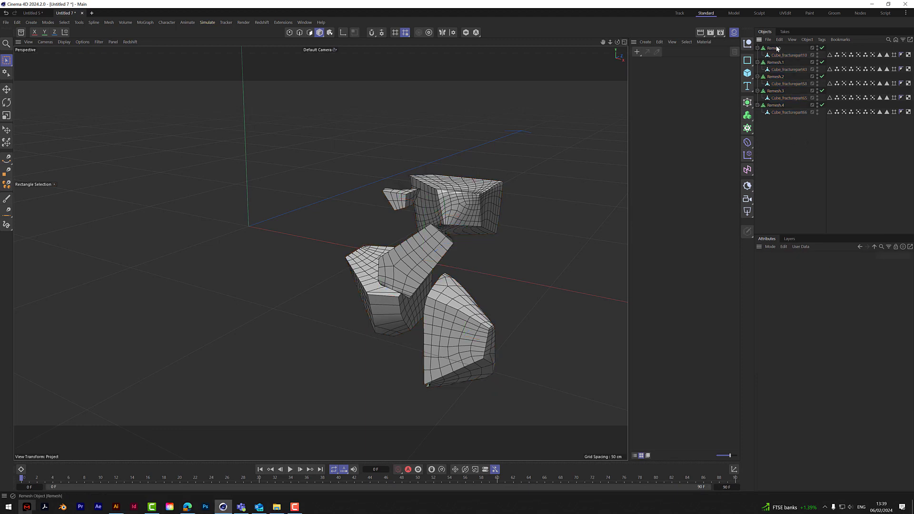
# Step: Convert each of the five Remesh generators into its own polygon object with Connect Objects + Delete
pyautogui.rightClick(776, 50)
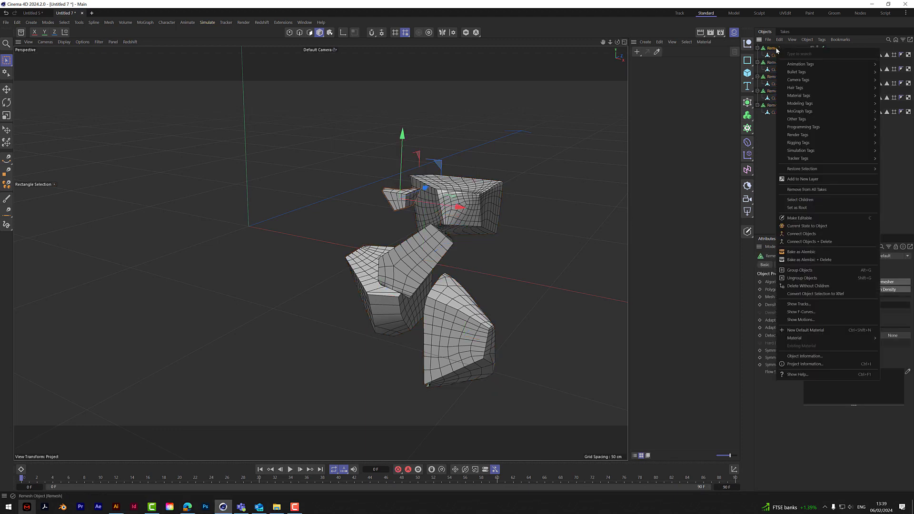
pyautogui.click(806, 241)
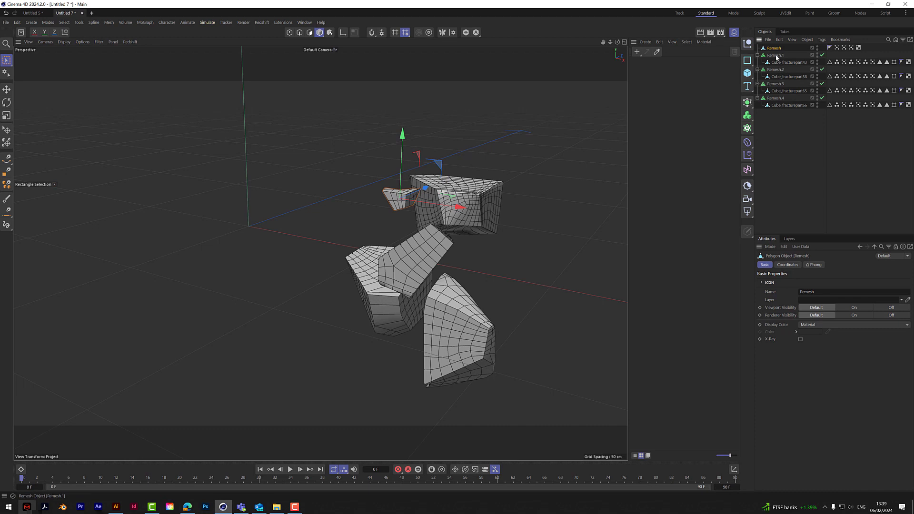
pyautogui.rightClick(776, 57)
pyautogui.click(808, 248)
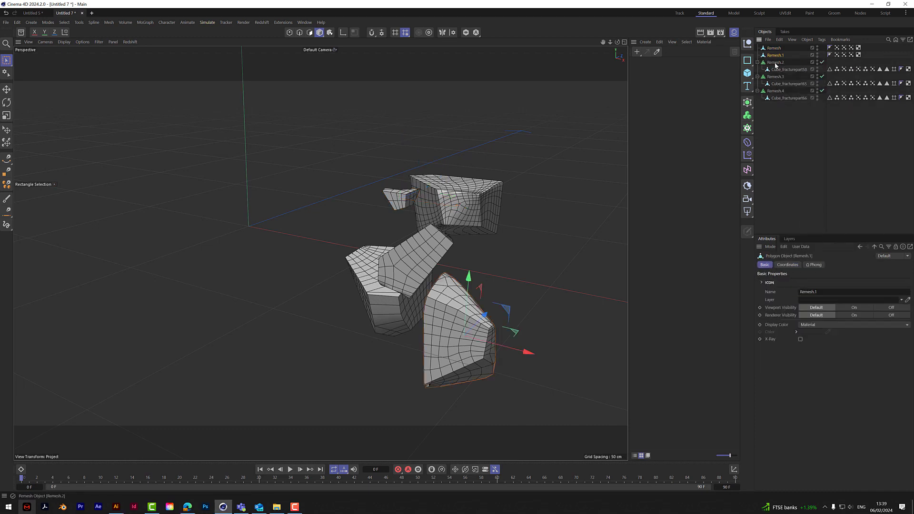
pyautogui.rightClick(776, 63)
pyautogui.click(807, 256)
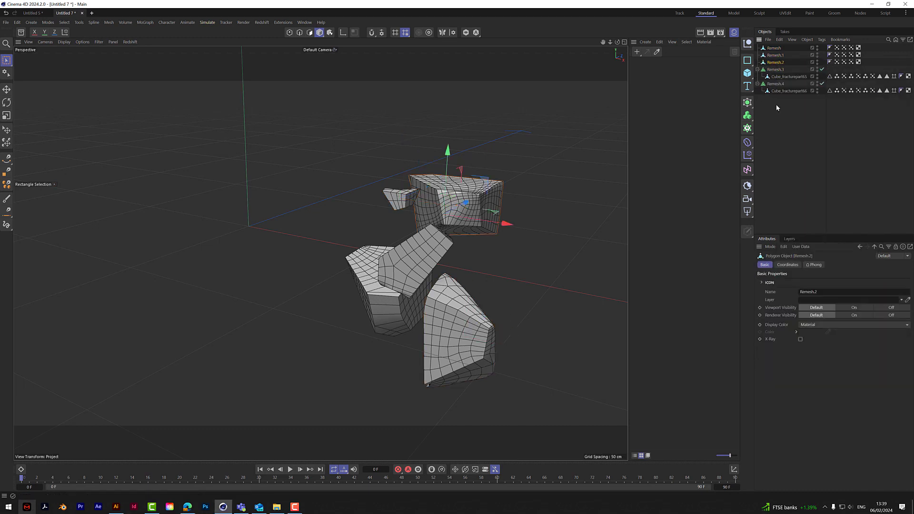
pyautogui.rightClick(776, 69)
pyautogui.click(811, 263)
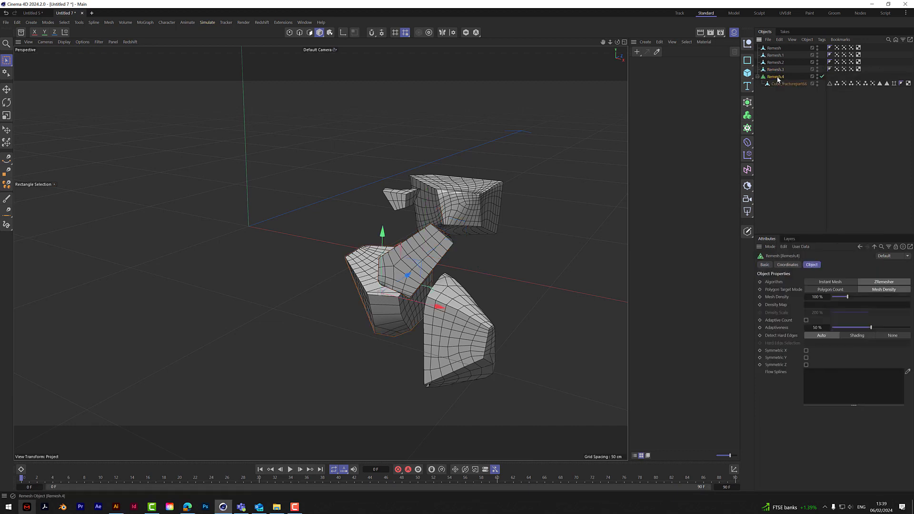
pyautogui.rightClick(776, 76)
pyautogui.click(811, 270)
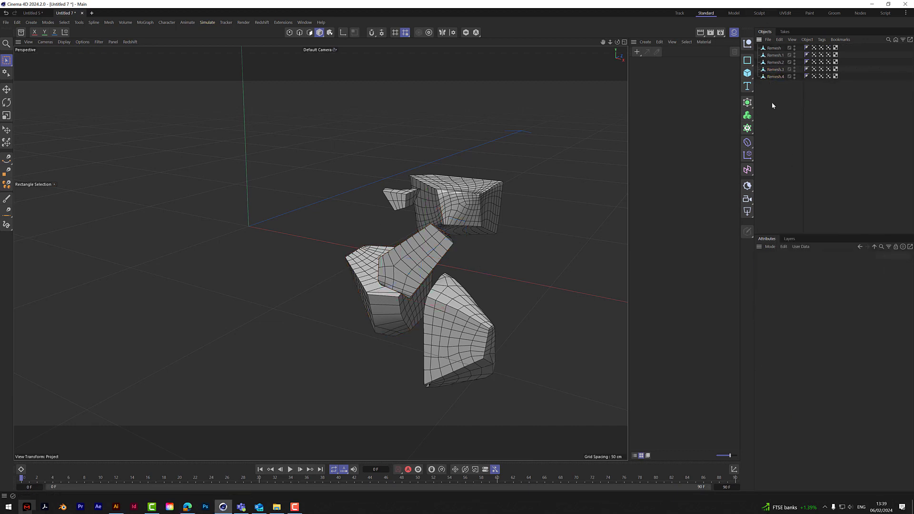
# Step: Add a Cloner and make the five remeshed fragments its children
pyautogui.click(747, 128)
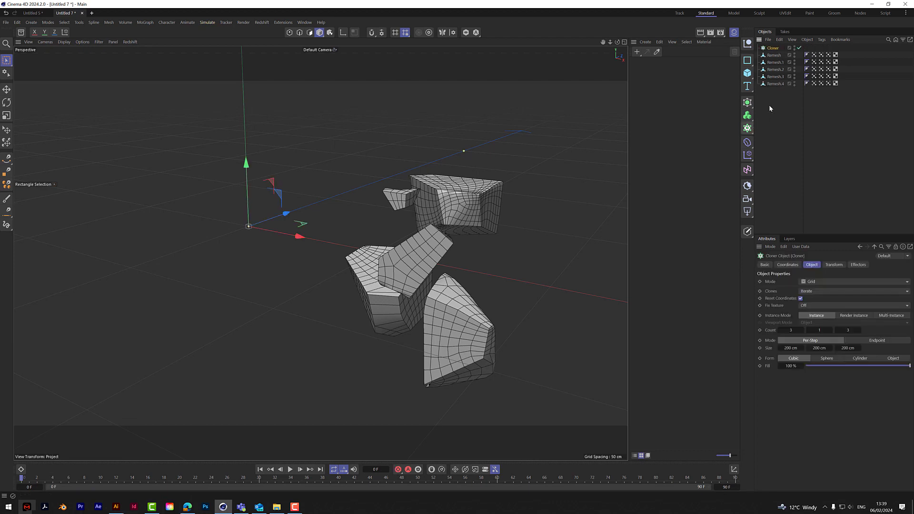
pyautogui.moveTo(776, 102); pyautogui.dragTo(772, 48)
pyautogui.click(780, 113)
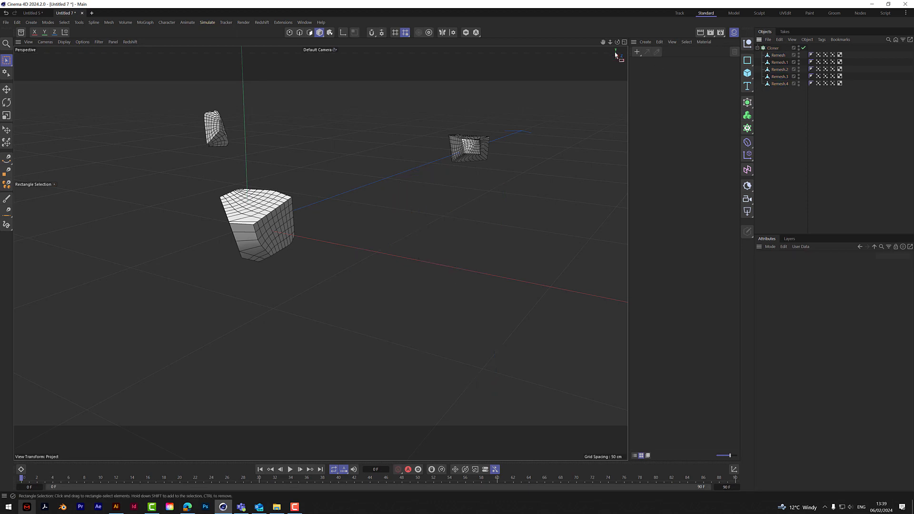
# Step: Set the Cloner's grid count to 10 × 10 × 10
pyautogui.moveTo(610, 42); pyautogui.dragTo(305, 267)
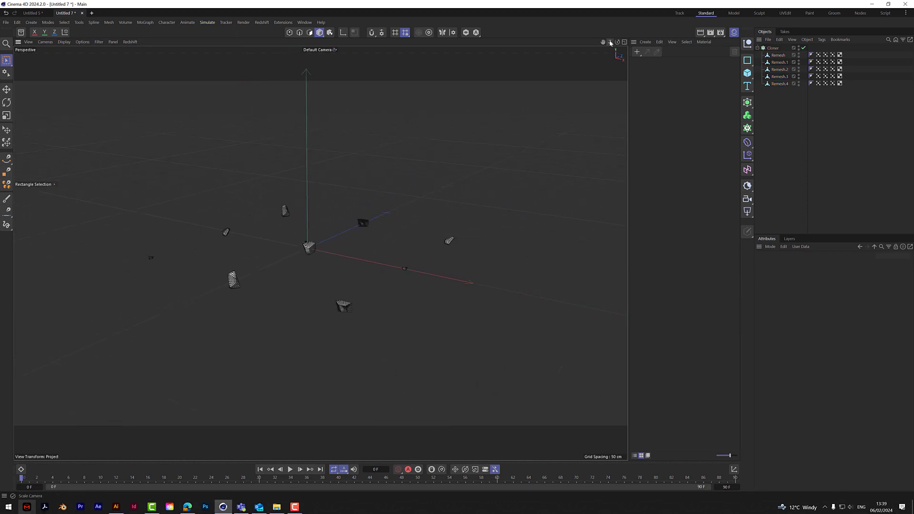
pyautogui.click(772, 48)
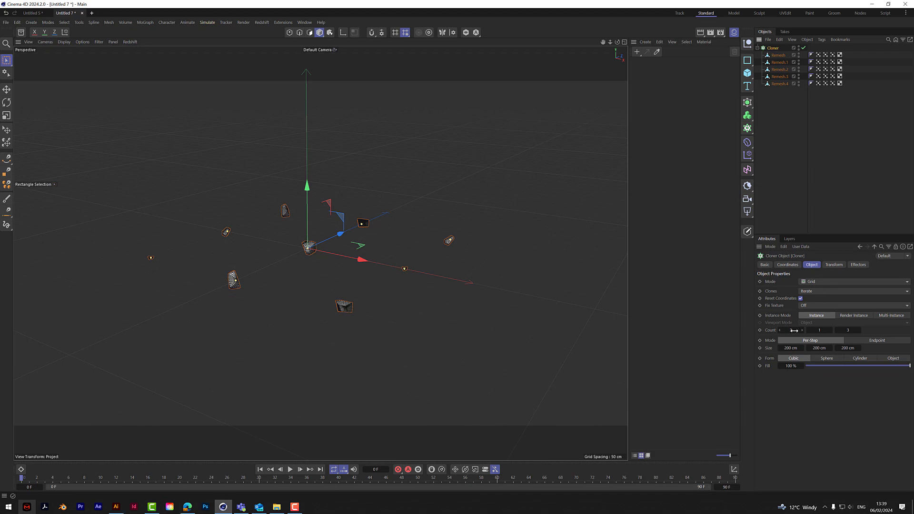
pyautogui.write('10')
pyautogui.press('Tab')
pyautogui.write('10')
pyautogui.press('Tab')
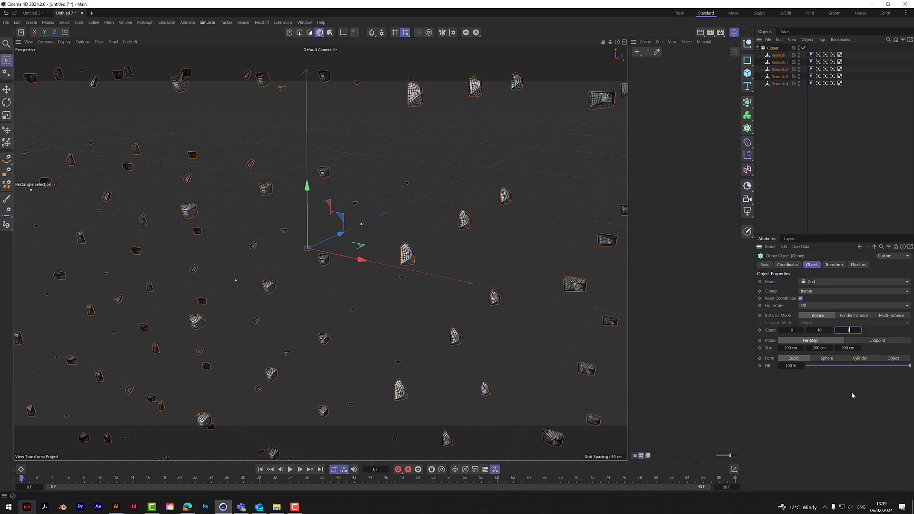
pyautogui.write('10')
pyautogui.press('Return')
# Step: Set the Cloner's grid size per step to 20 cm in all three directions
pyautogui.click(789, 348)
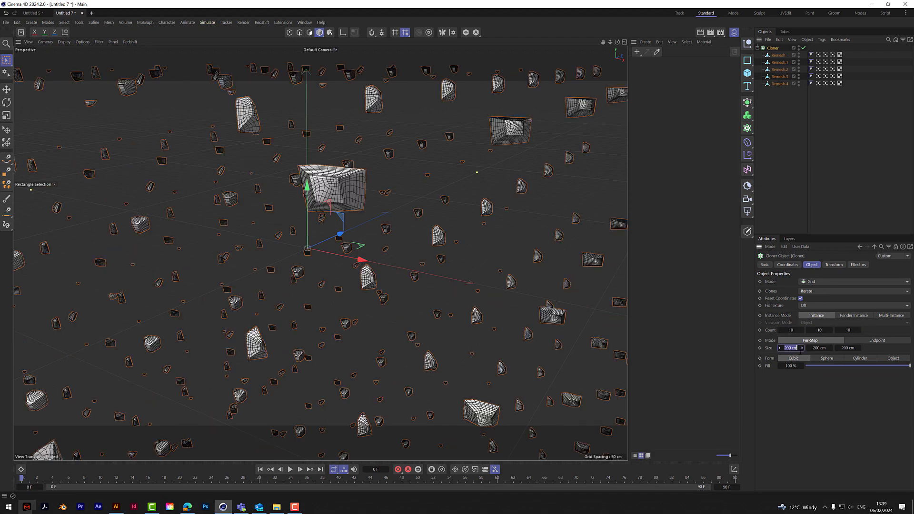
pyautogui.write('20')
pyautogui.press('Tab')
pyautogui.write('20')
pyautogui.press('Tab')
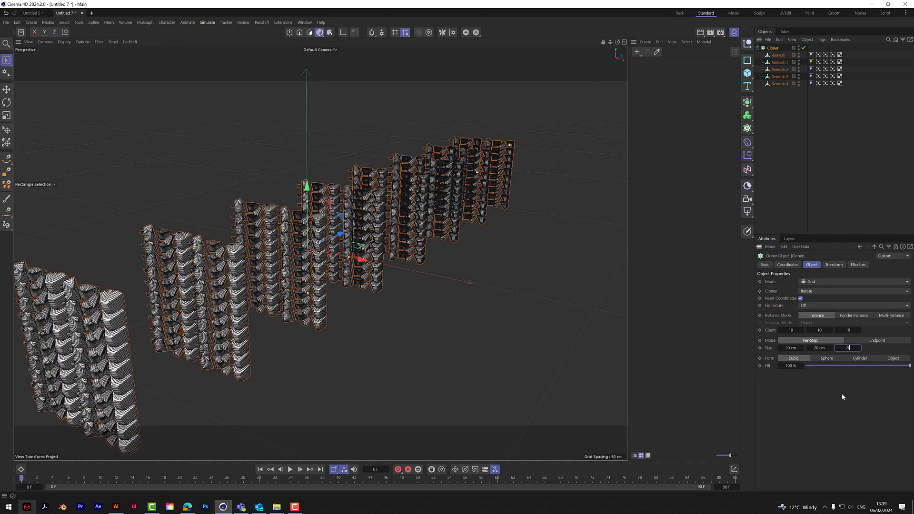
pyautogui.write('20')
pyautogui.press('Return')
pyautogui.moveTo(617, 41)
pyautogui.mouseDown()
pyautogui.moveTo(595, 44)
pyautogui.moveTo(619, 63)
pyautogui.mouseUp()
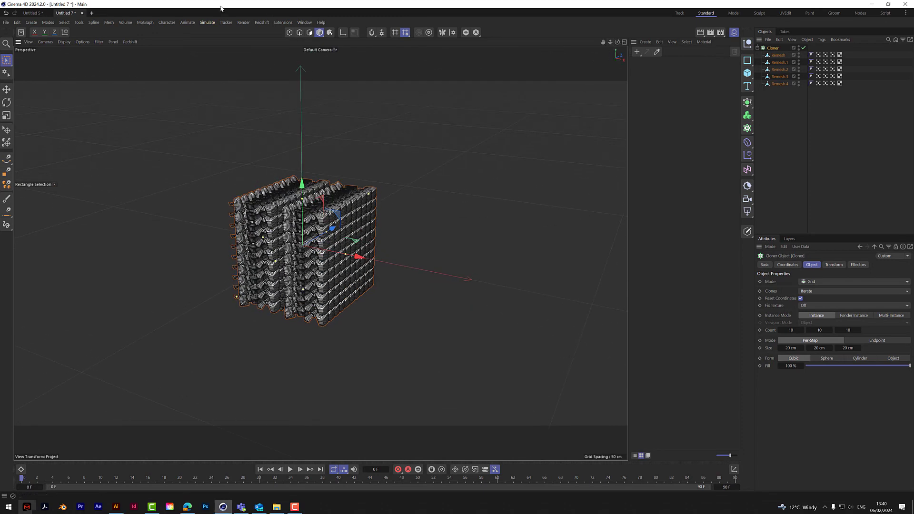
pyautogui.scroll(2, 319, 275)
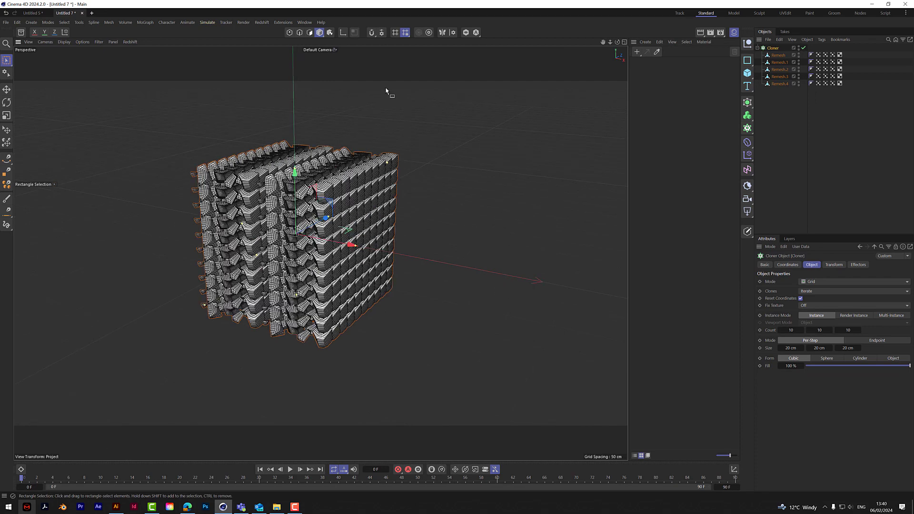
pyautogui.click(781, 156)
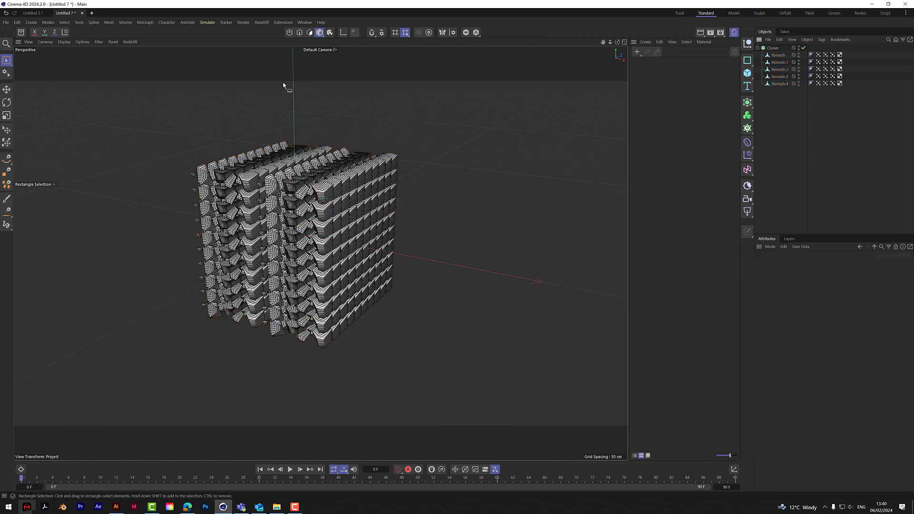
pyautogui.click(145, 22)
pyautogui.moveTo(159, 37)
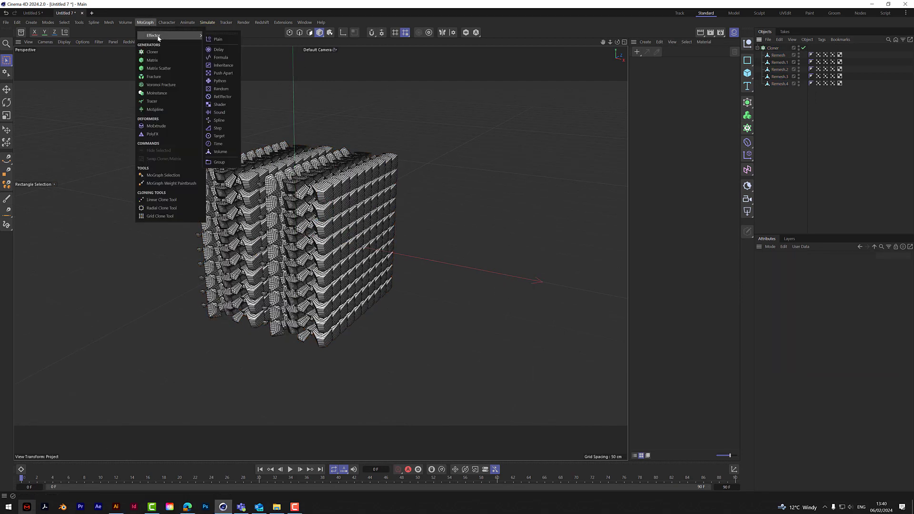
pyautogui.click(227, 89)
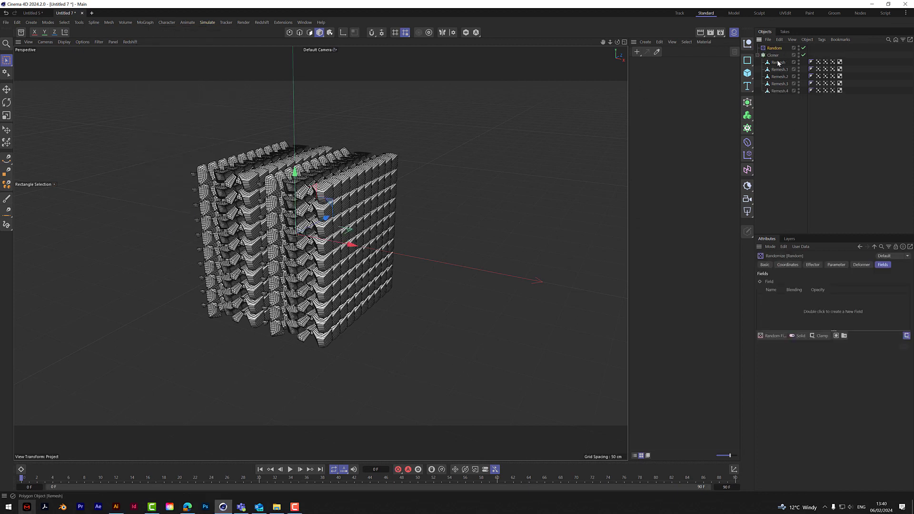
pyautogui.press('Delete')
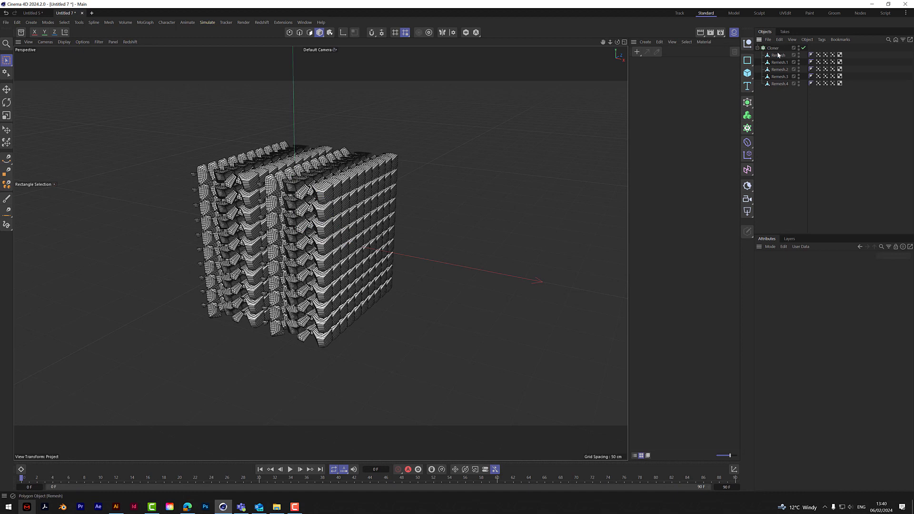
# Step: Apply a Random effector to the Cloner
pyautogui.click(773, 49)
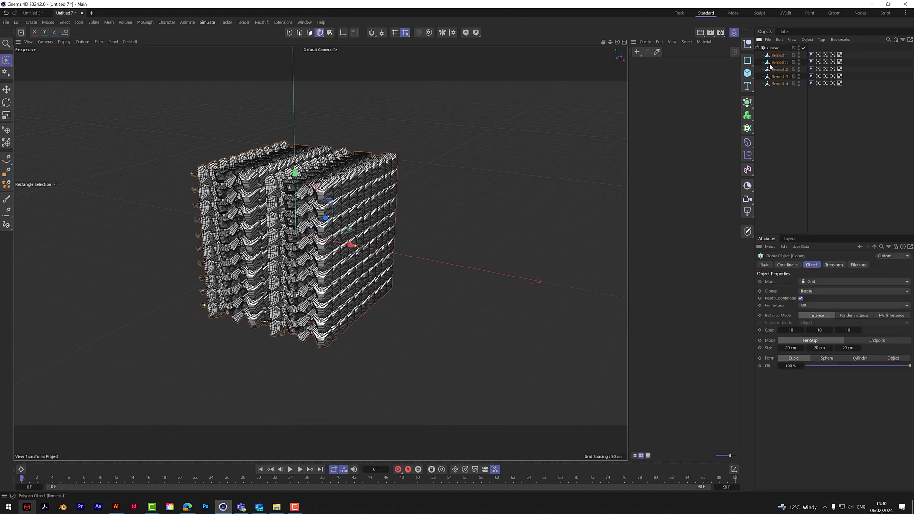
pyautogui.click(146, 23)
pyautogui.moveTo(155, 38)
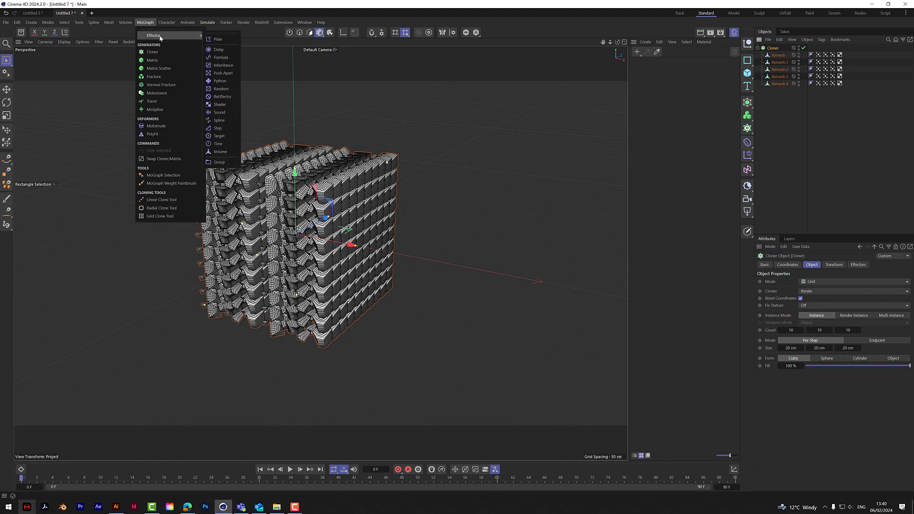
pyautogui.click(221, 89)
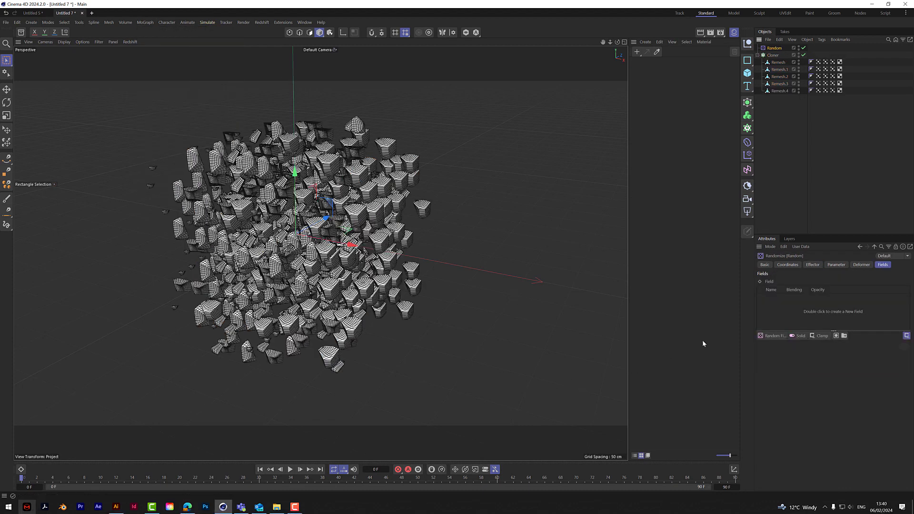
# Step: Turn off the Random effector's position and enable its rotation and scale, with Uniform Scale on
pyautogui.click(827, 266)
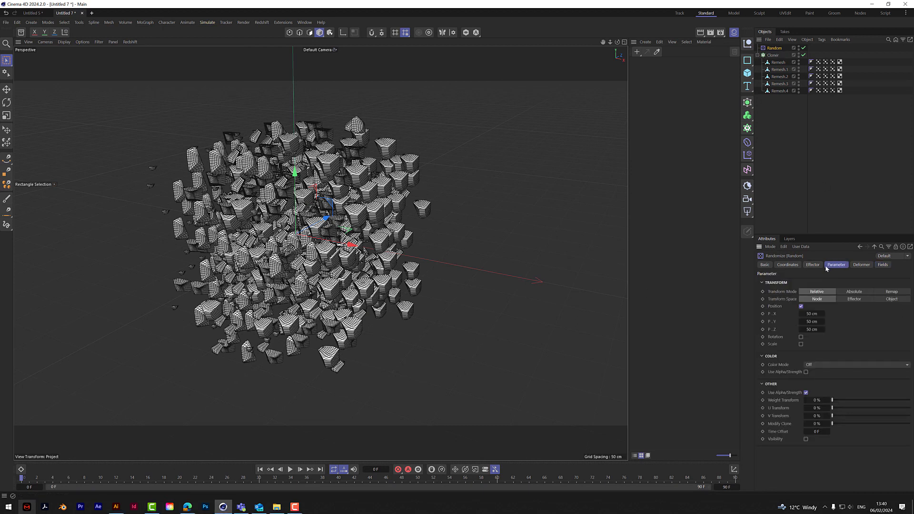
pyautogui.click(801, 306)
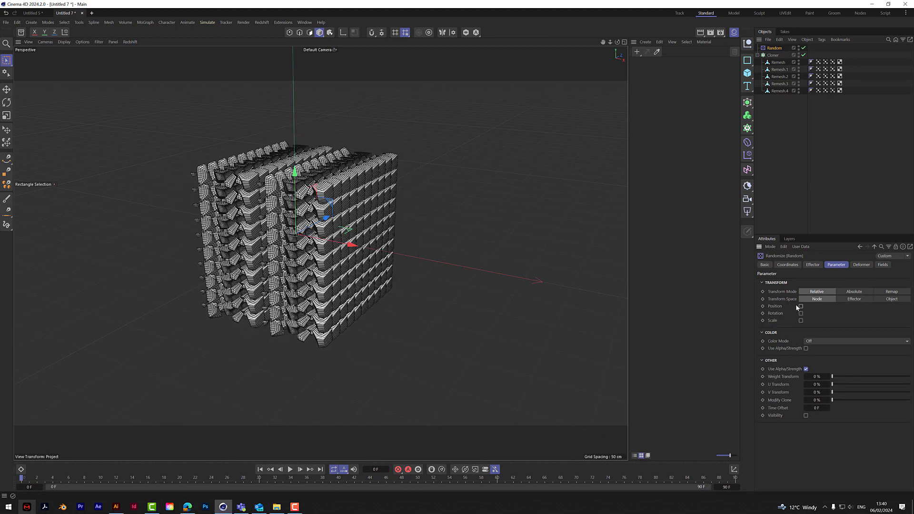
pyautogui.click(800, 313)
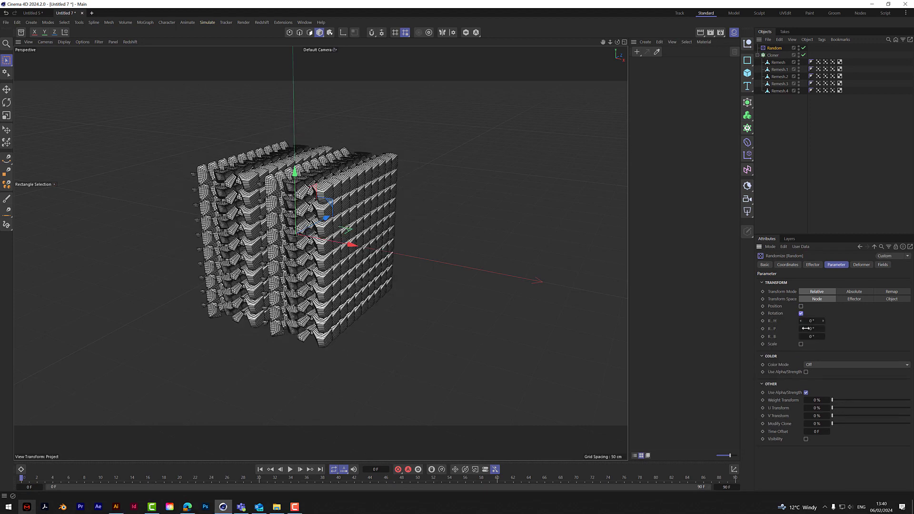
pyautogui.click(800, 344)
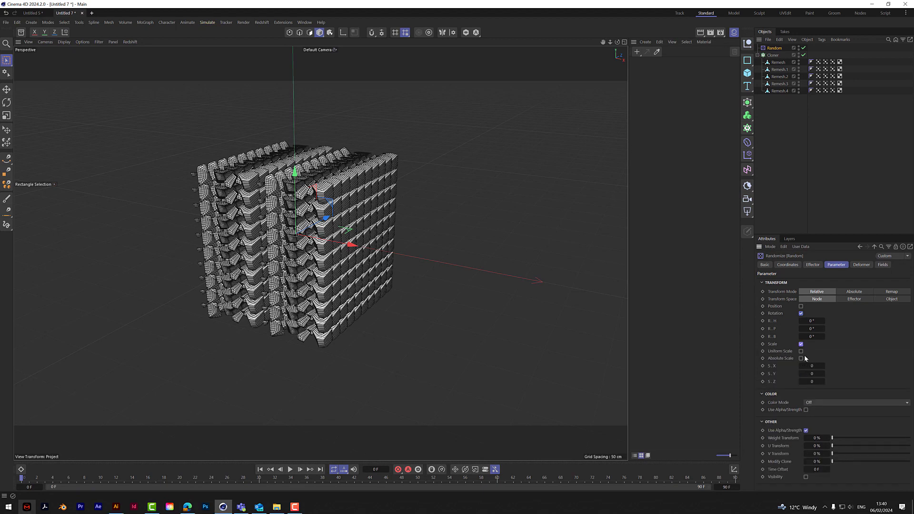
pyautogui.click(801, 351)
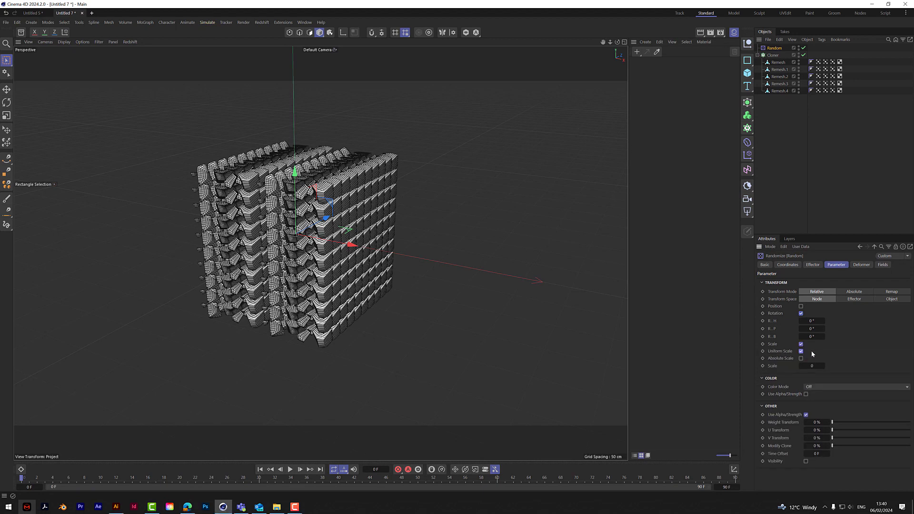
# Step: Set the Random effector's rotation to H 65°, P 77° and B 119°, and its uniform scale to 0.13
pyautogui.moveTo(811, 321)
pyautogui.mouseDown()
pyautogui.moveTo(842, 321)
pyautogui.moveTo(828, 328)
pyautogui.moveTo(833, 337)
pyautogui.mouseUp()
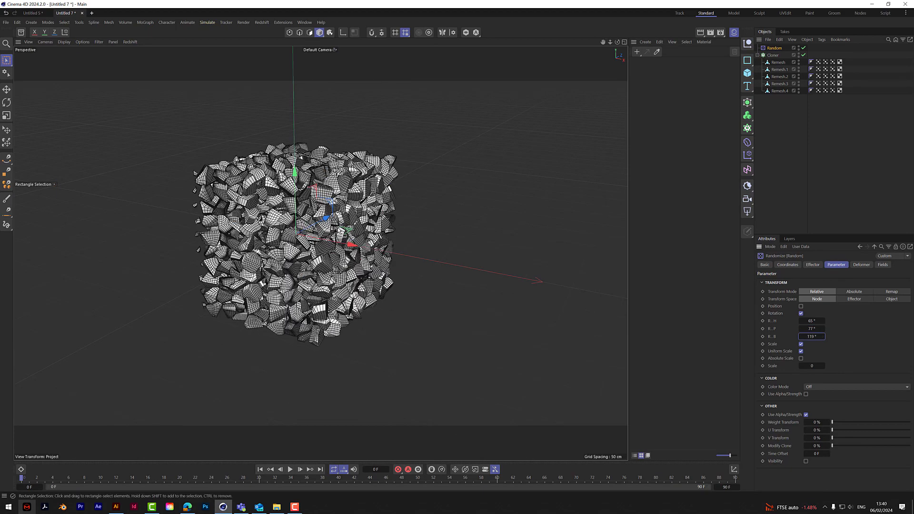
pyautogui.click(812, 366)
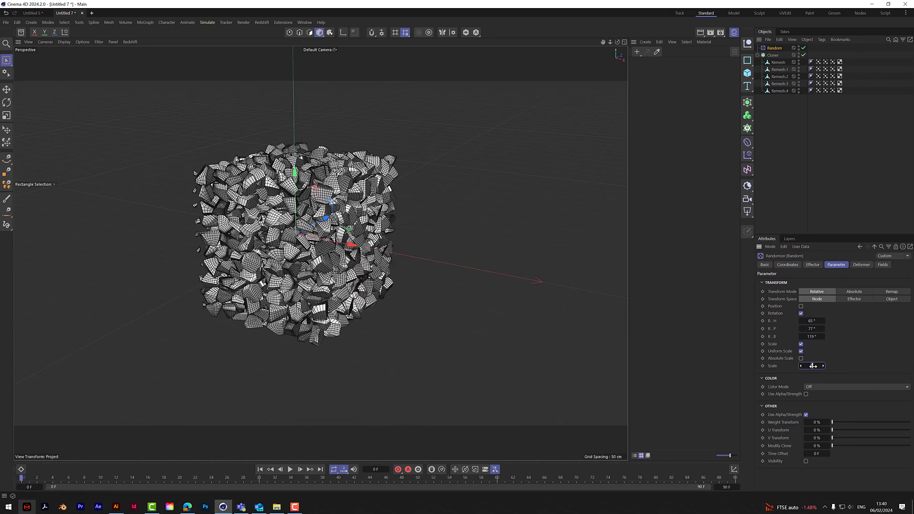
pyautogui.moveTo(813, 366); pyautogui.dragTo(812, 366)
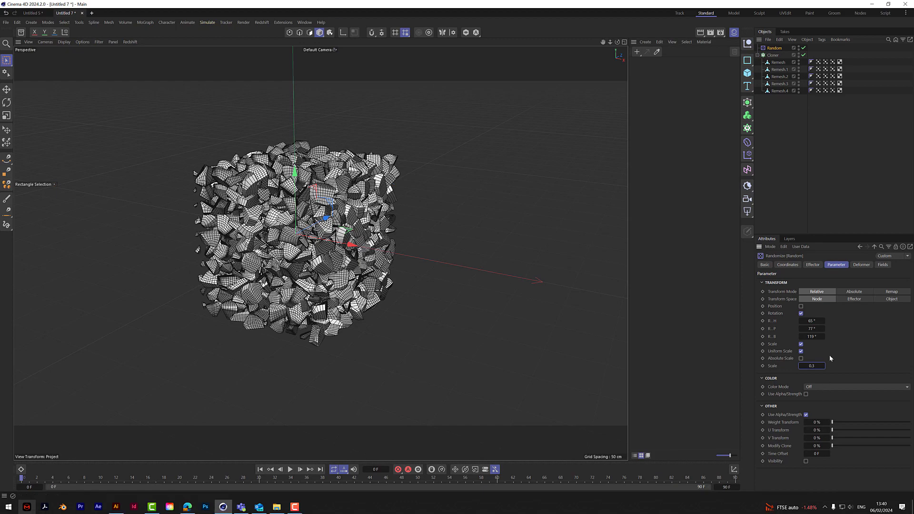
pyautogui.moveTo(812, 366); pyautogui.dragTo(812, 366)
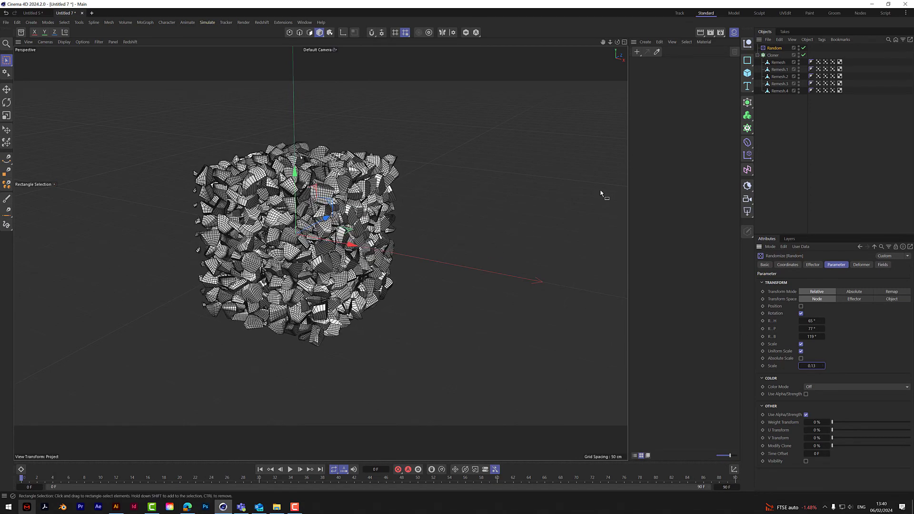
pyautogui.click(797, 128)
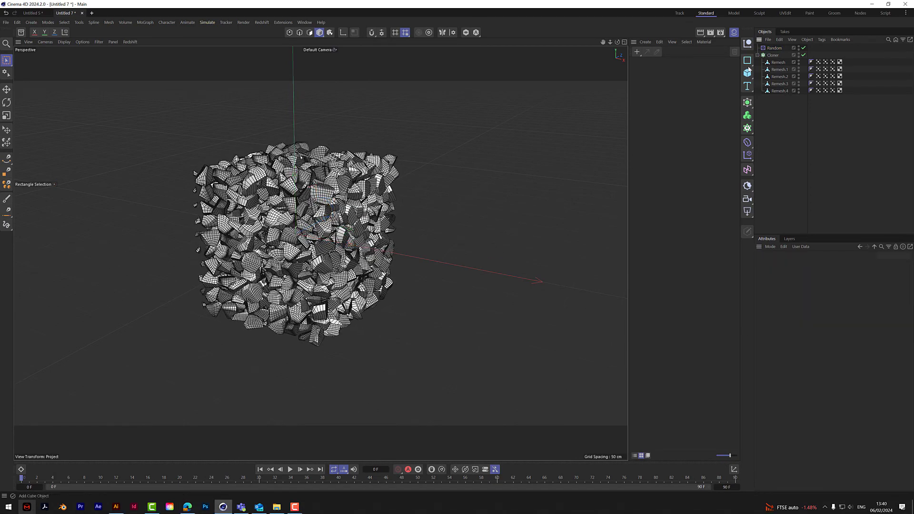
# Step: Add a Plane object and scale it up uniformly into a large floor extending far beyond the clones
pyautogui.moveTo(749, 74); pyautogui.dragTo(762, 104)
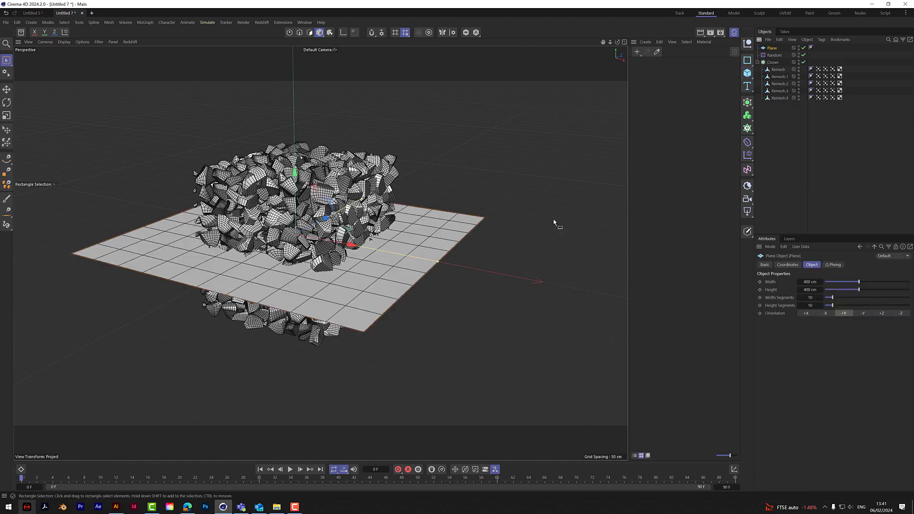
pyautogui.click(8, 119)
pyautogui.moveTo(422, 247); pyautogui.dragTo(542, 261)
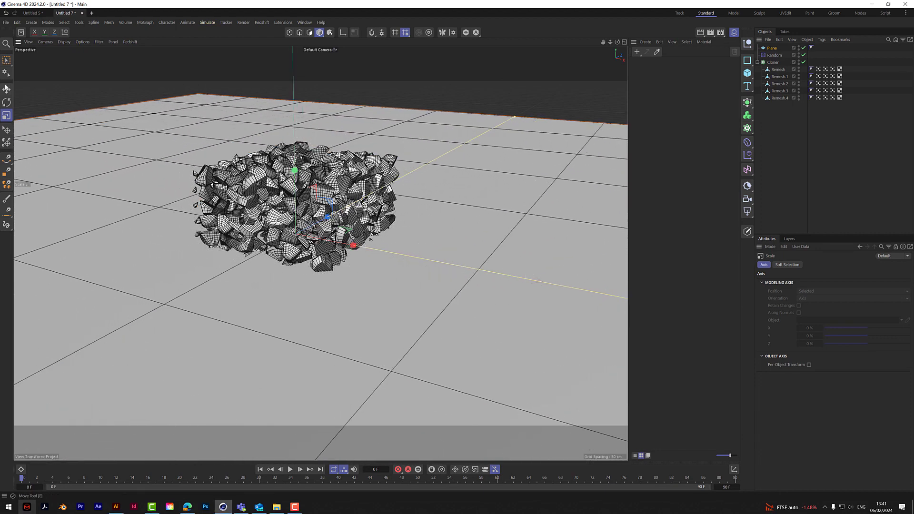
# Step: Raise the Cloner so the whole grid of rock clones sits above the floor plane
pyautogui.moveTo(7, 61); pyautogui.dragTo(29, 62)
pyautogui.click(777, 64)
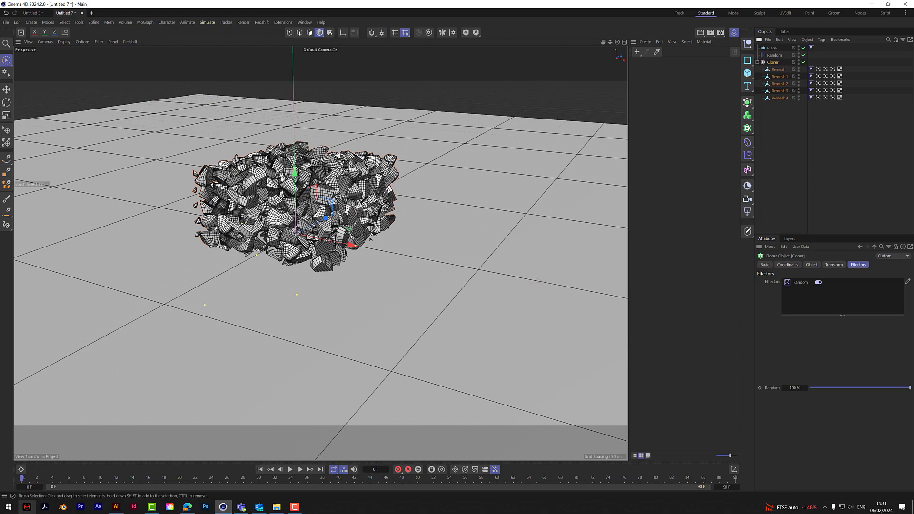
pyautogui.moveTo(613, 43); pyautogui.dragTo(617, 57)
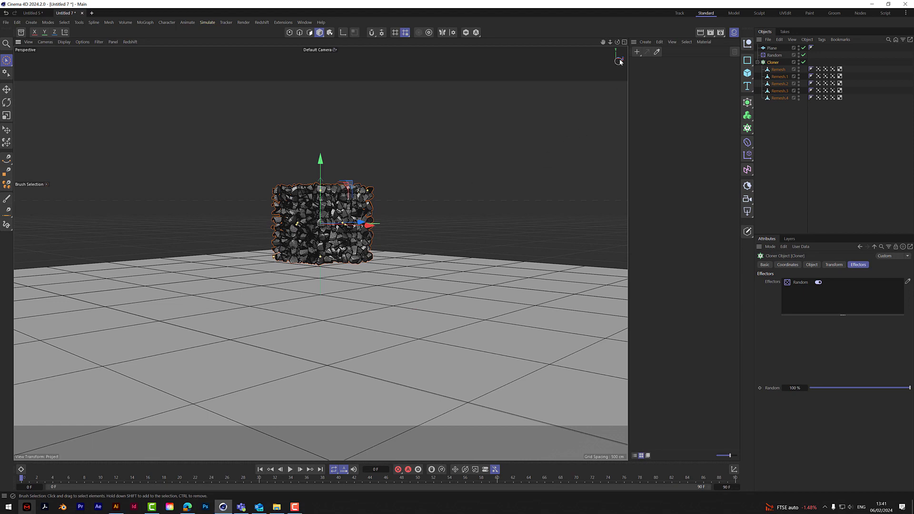
pyautogui.keyDown('alt'); pyautogui.moveTo(618, 63); pyautogui.dragTo(631, 62); pyautogui.keyUp('alt')
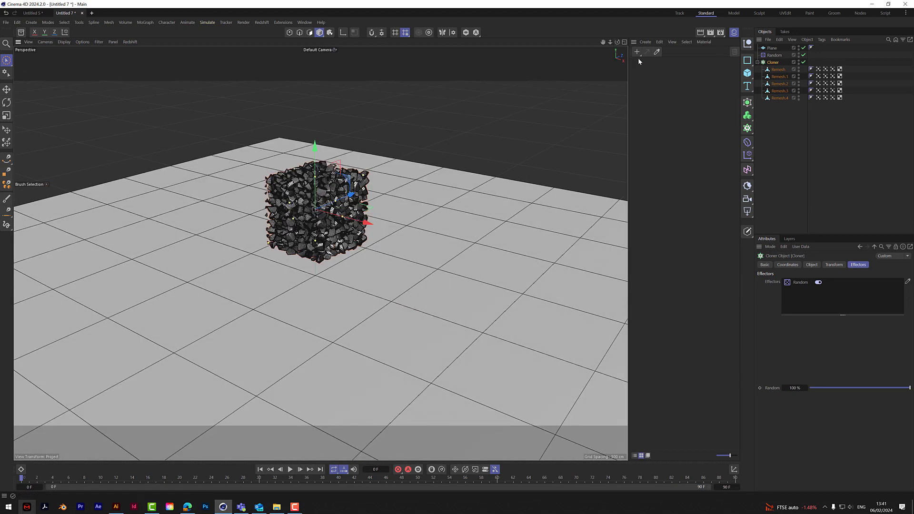
# Step: Add a Collider simulation tag to the floor Plane and set its friction to 2
pyautogui.click(757, 63)
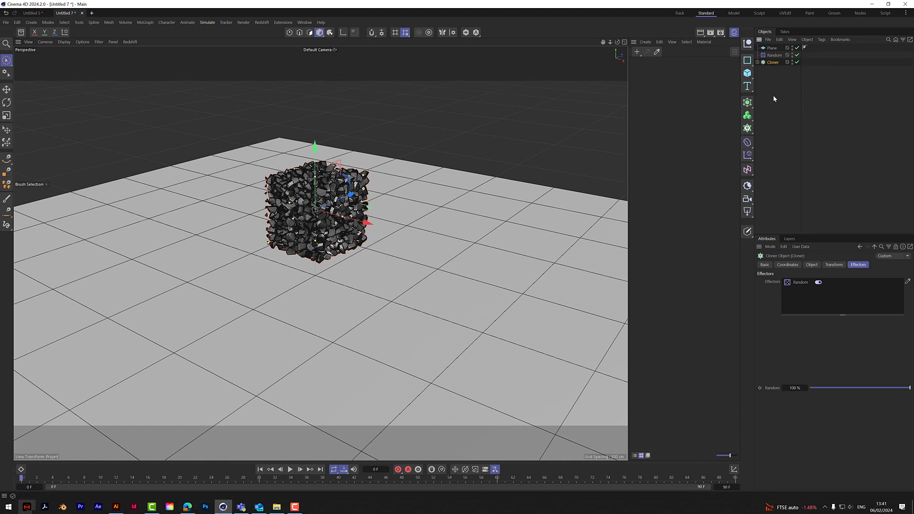
pyautogui.click(773, 93)
pyautogui.click(772, 48)
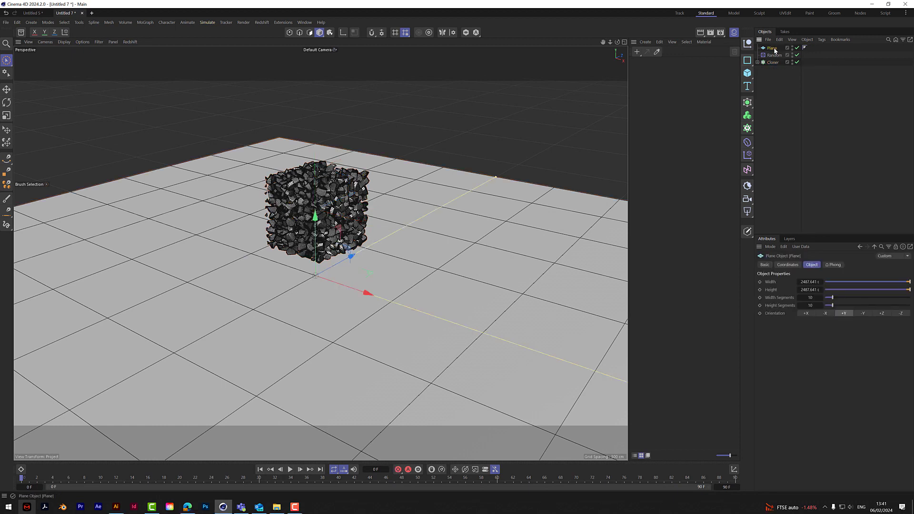
pyautogui.rightClick(772, 48)
pyautogui.moveTo(806, 151)
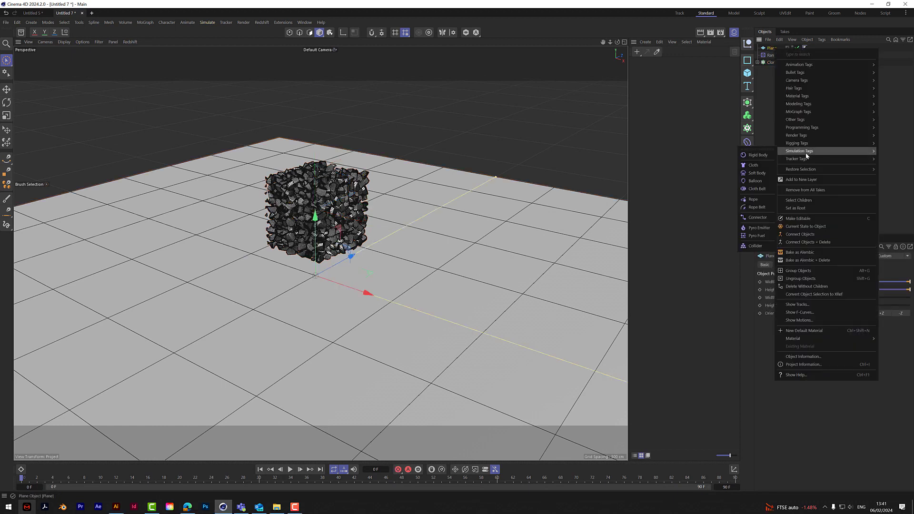
pyautogui.click(755, 246)
pyautogui.click(802, 297)
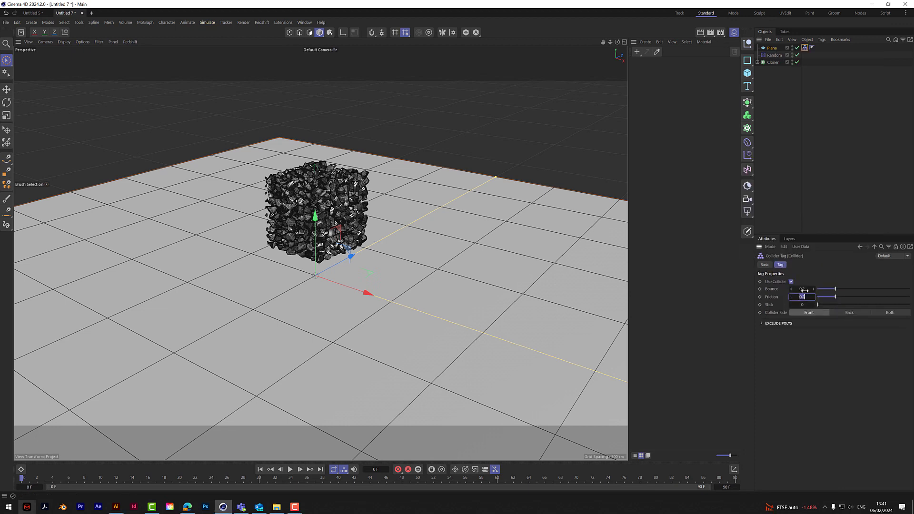
pyautogui.press('Return')
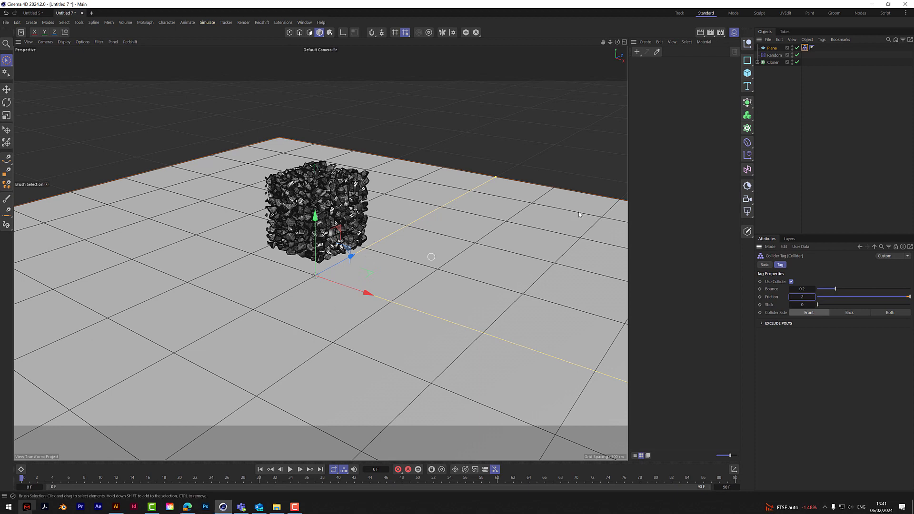
# Step: Add a Rigid Body simulation tag to the Cloner with its collision friction set to 2
pyautogui.click(771, 63)
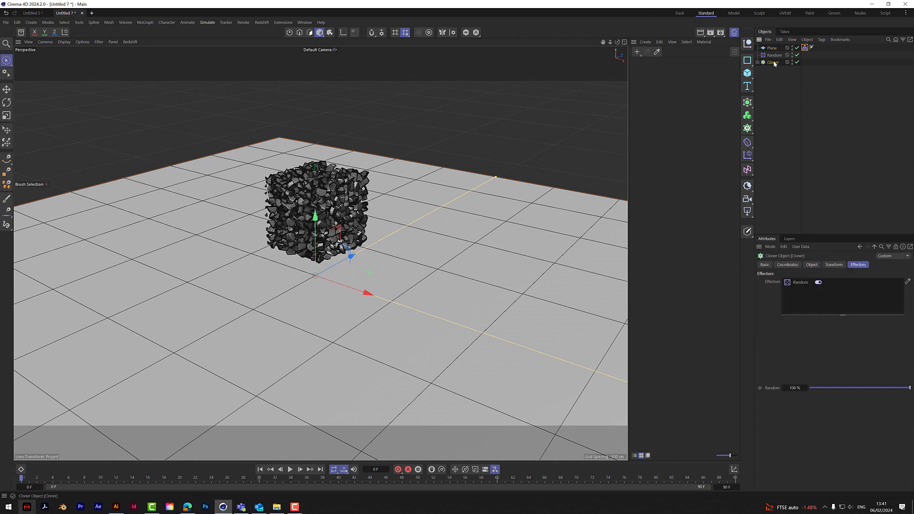
pyautogui.rightClick(775, 63)
pyautogui.moveTo(821, 166)
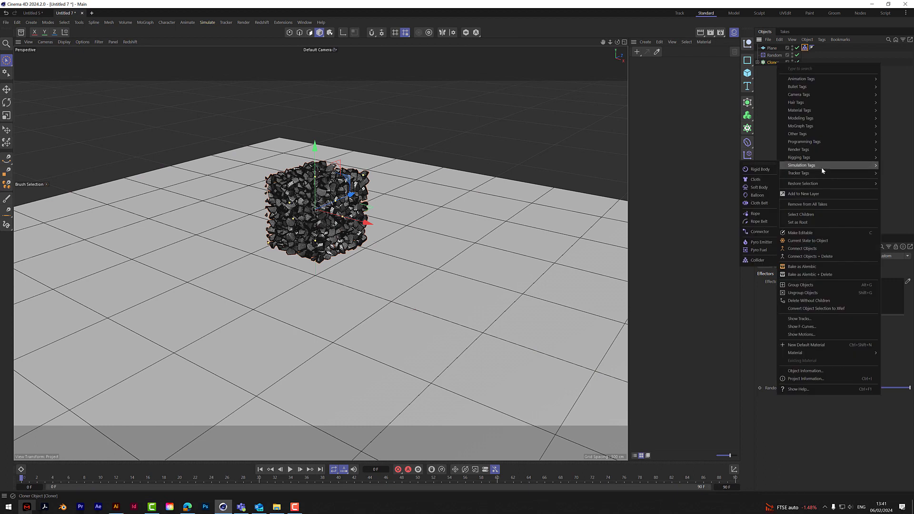
pyautogui.click(756, 170)
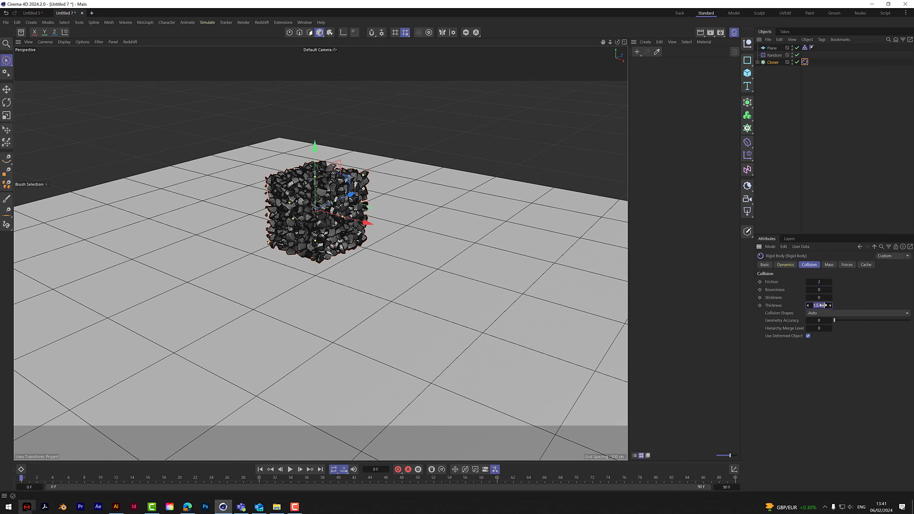
pyautogui.press('Return')
# Step: Switch the Cloner's instance mode to Multi-Instance
pyautogui.click(773, 62)
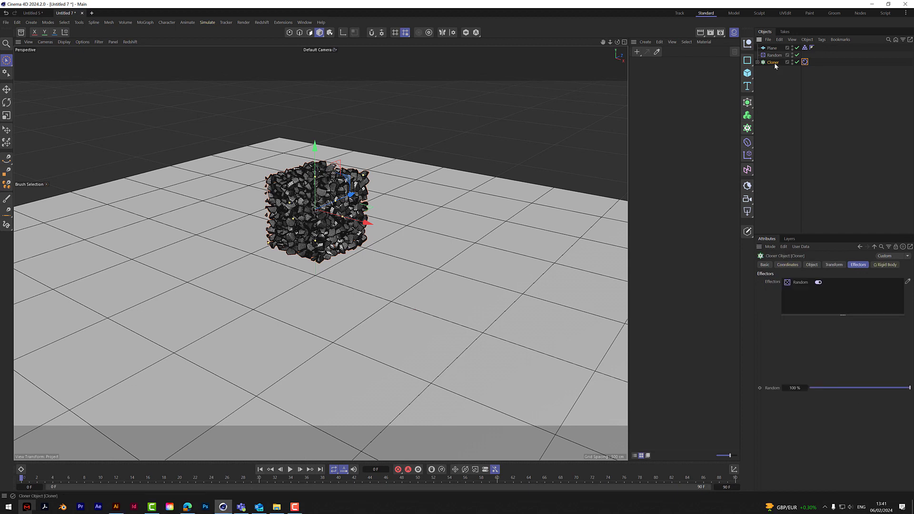
pyautogui.click(811, 265)
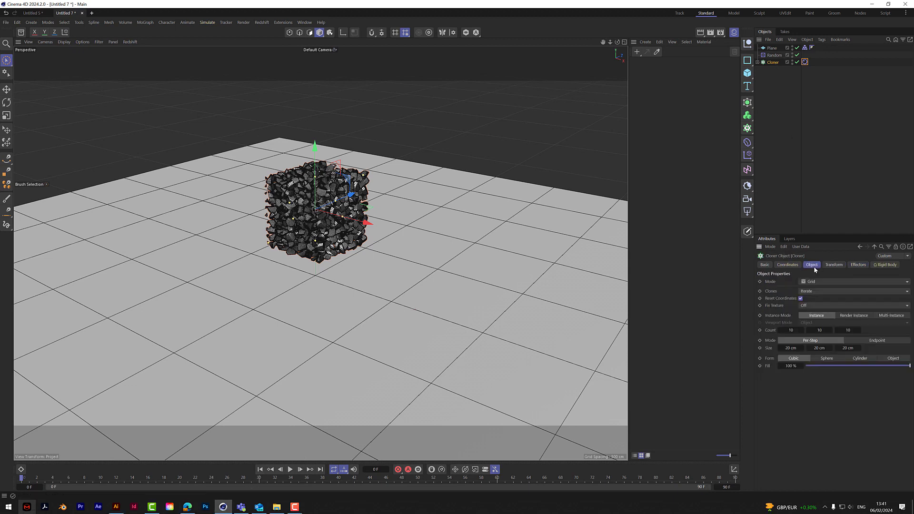
pyautogui.click(891, 316)
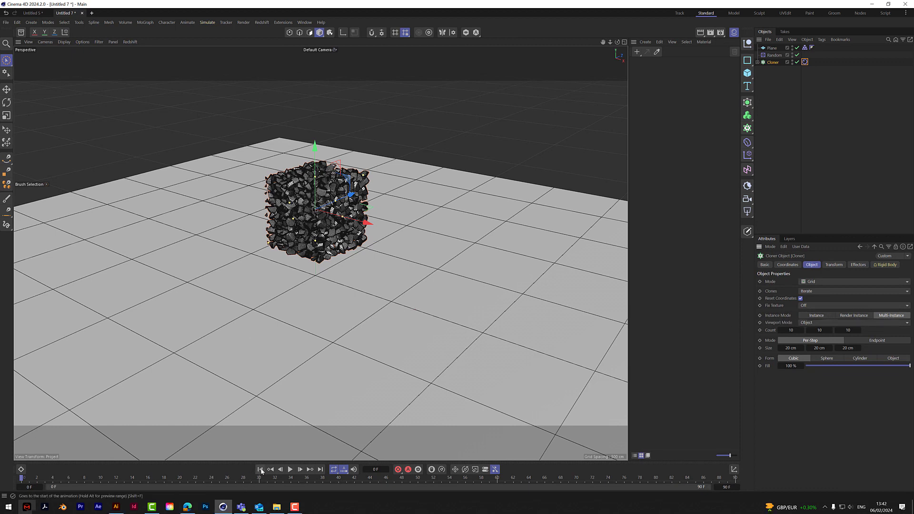
# Step: Set the end of the project timeline to frame 300
pyautogui.doubleClick(728, 487)
pyautogui.write('300')
pyautogui.press('Return')
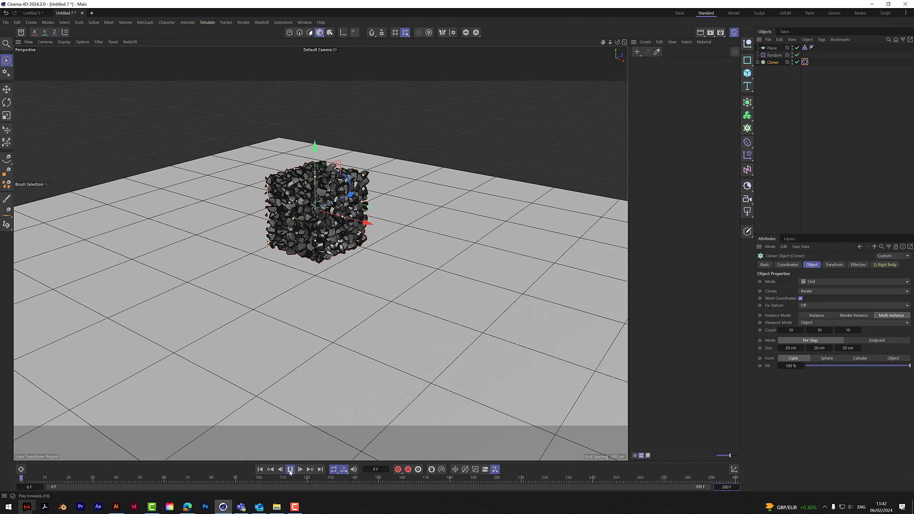
# Step: Play the rigid body simulation to check how the rocks fall onto the floor, and return to the first frame
pyautogui.click(290, 469)
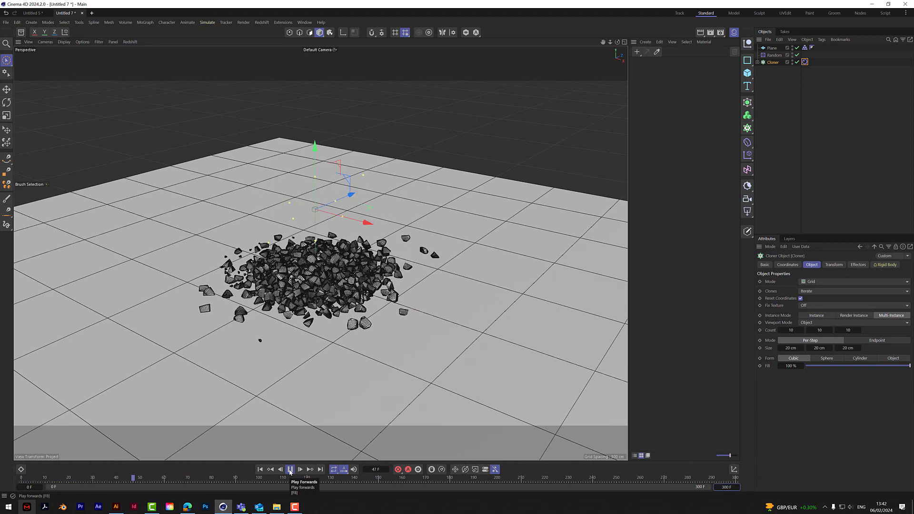
pyautogui.click(290, 469)
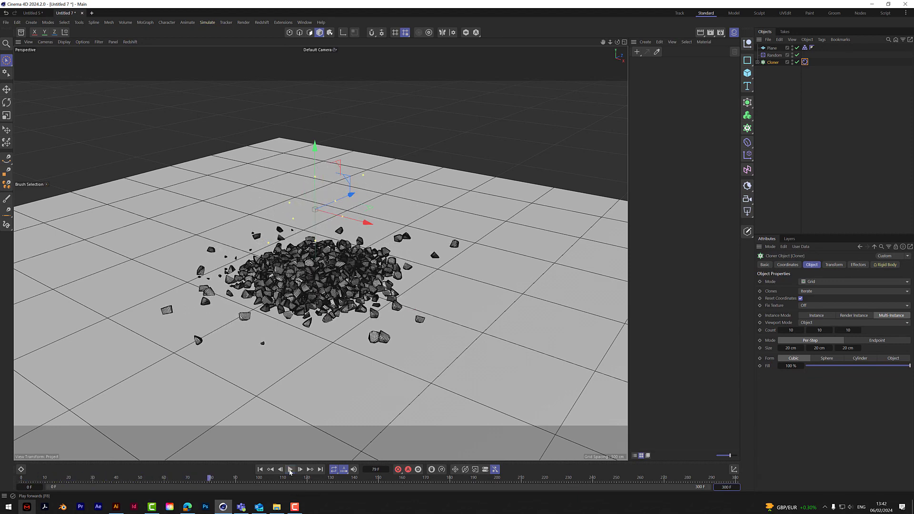
pyautogui.click(260, 470)
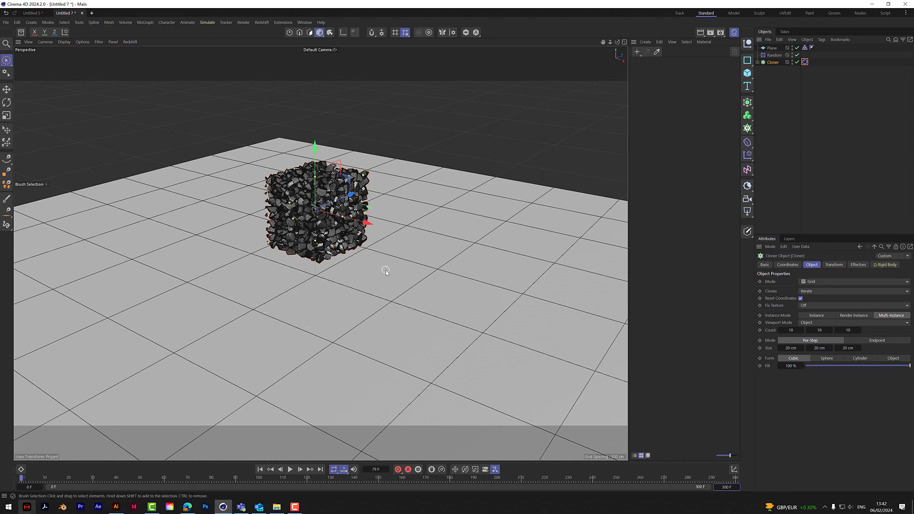
# Step: Add a Turbulence force with strength 80 cm and scale 150 %, and play the simulation to check its effect
pyautogui.keyDown('alt'); pyautogui.moveTo(558, 125); pyautogui.dragTo(495, 152); pyautogui.keyUp('alt')
pyautogui.click(206, 22)
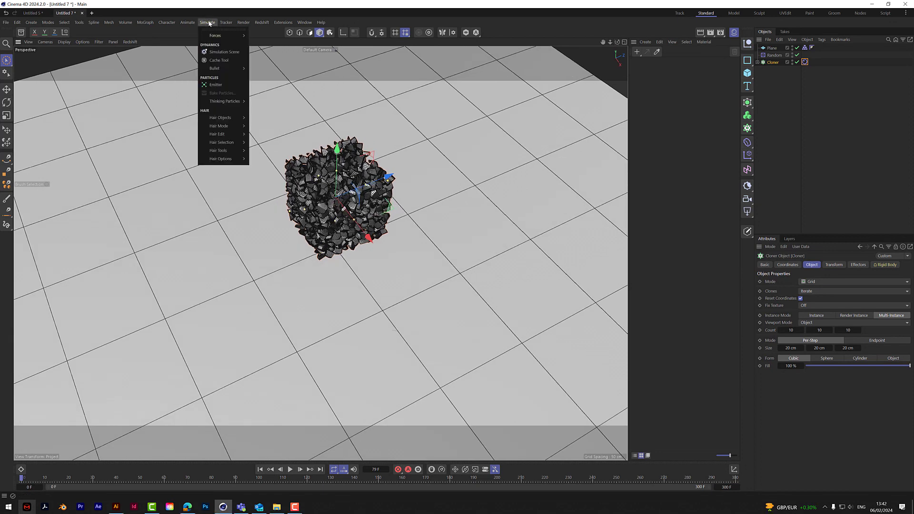
pyautogui.moveTo(215, 36)
pyautogui.click(265, 95)
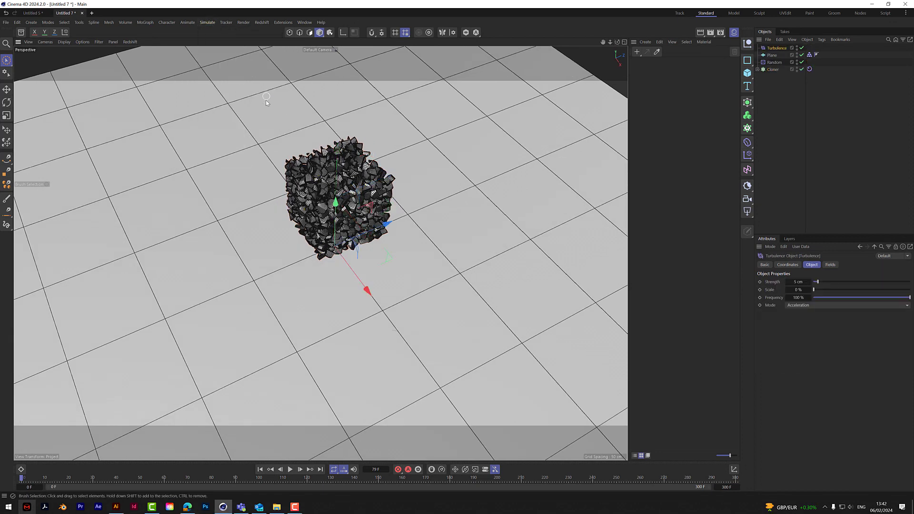
pyautogui.write('80')
pyautogui.click(801, 289)
pyautogui.write('150')
pyautogui.press('Return')
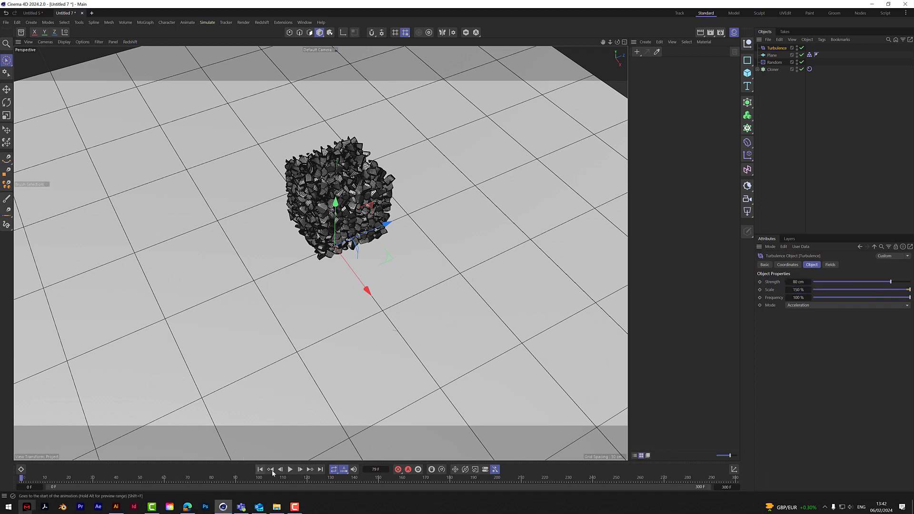
pyautogui.click(289, 470)
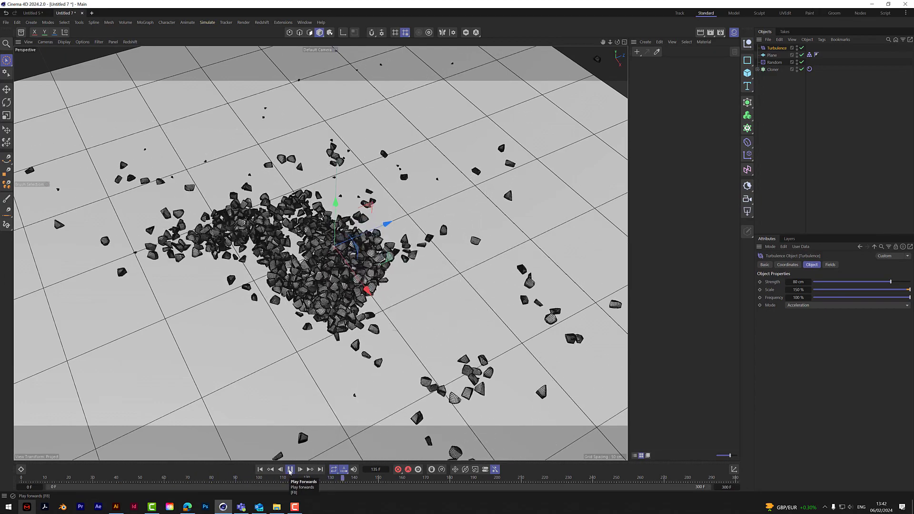
pyautogui.click(289, 469)
# Step: Add a Spherical Field to the Turbulence force and enlarge it to about 275 cm around the rock pile
pyautogui.click(832, 266)
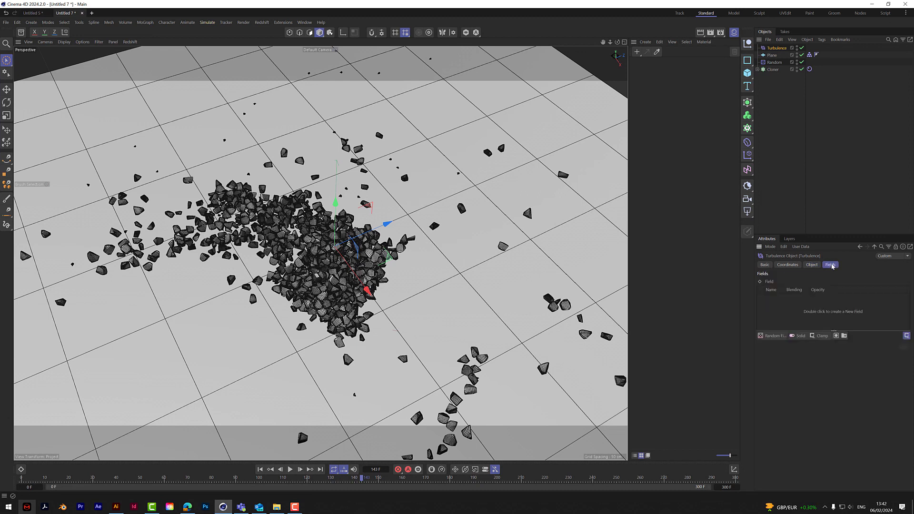
pyautogui.click(779, 336)
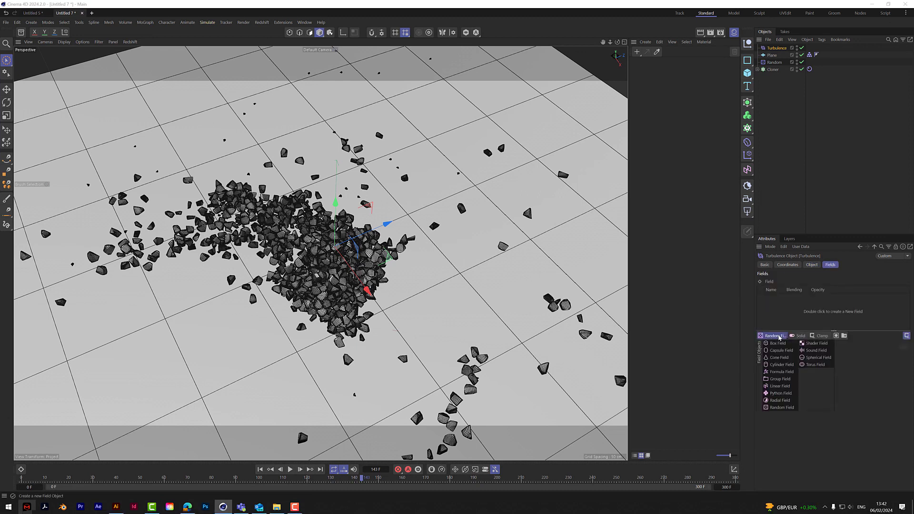
pyautogui.click(813, 358)
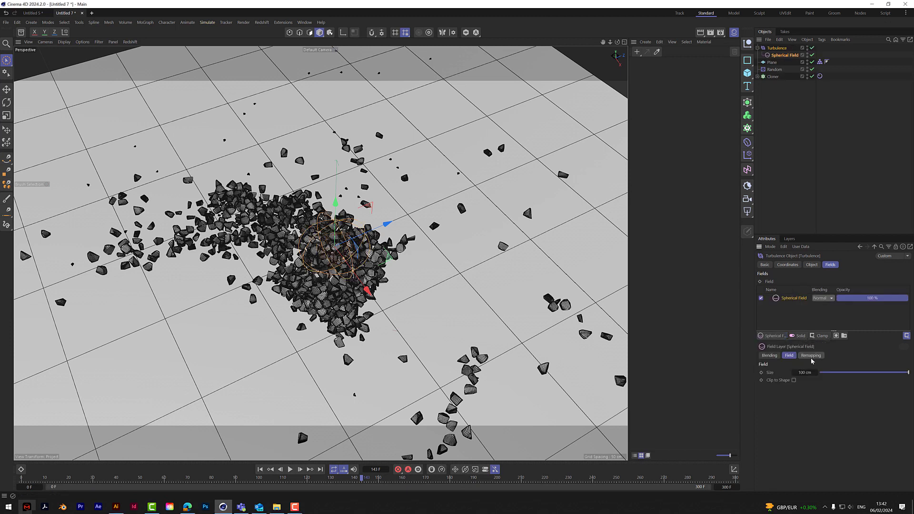
pyautogui.moveTo(376, 267); pyautogui.dragTo(371, 300)
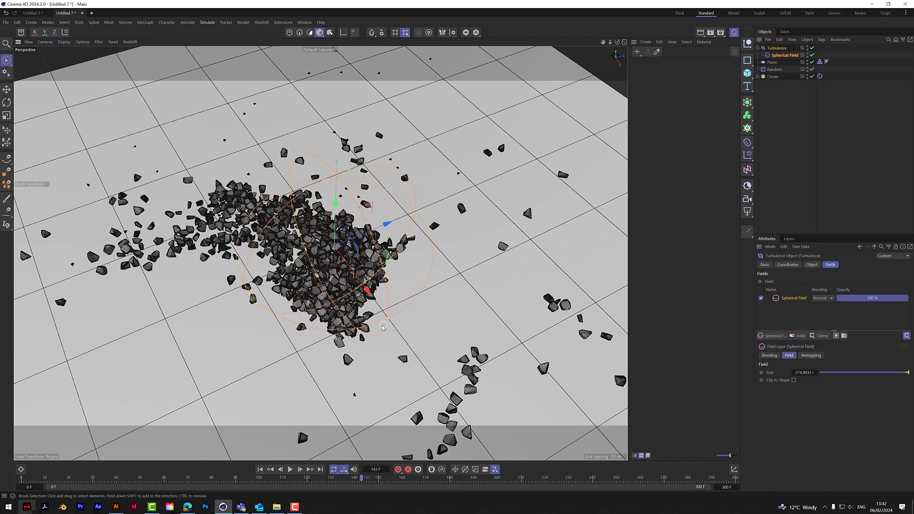
# Step: Replay the simulation from the start, examine the rocks' motion inside the spherical field up close, and stop at about frame 238
pyautogui.hotkey('shift', 'f')
pyautogui.click(290, 469)
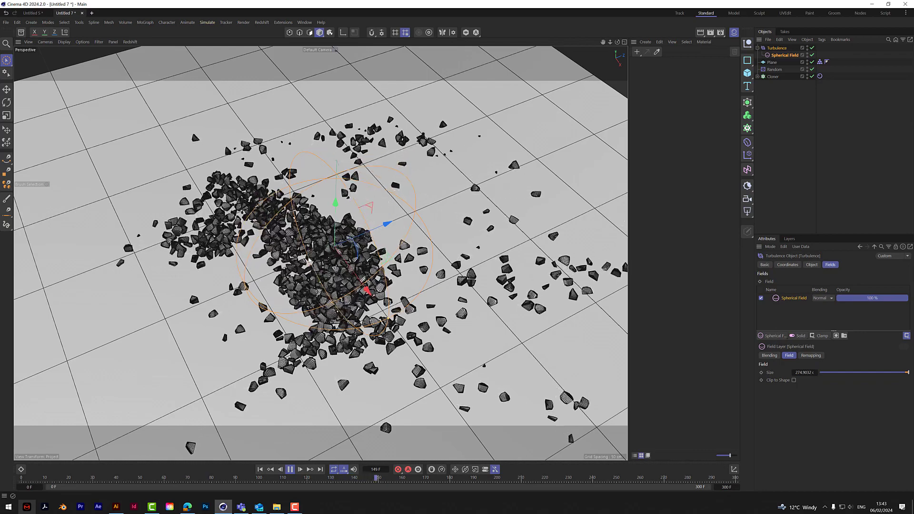
pyautogui.keyDown('alt'); pyautogui.moveTo(281, 229); pyautogui.dragTo(362, 260); pyautogui.keyUp('alt')
pyautogui.scroll(5, 308, 264)
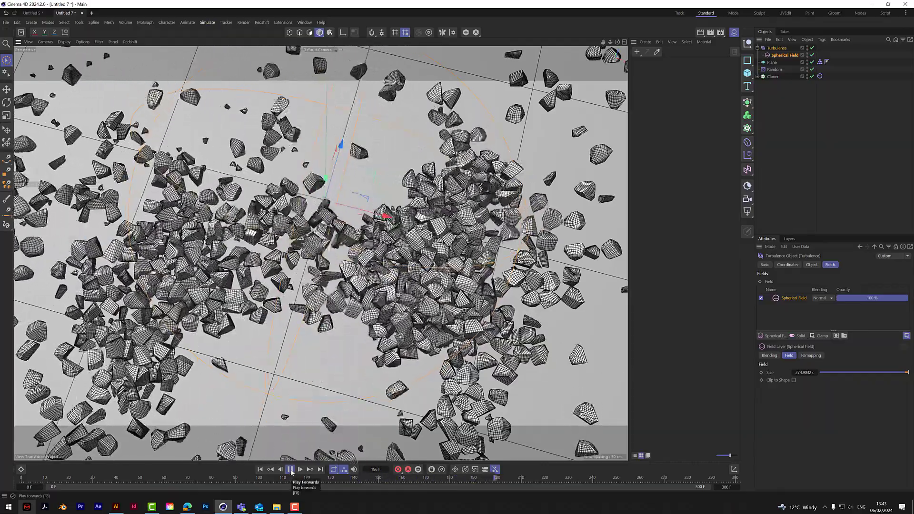
pyautogui.click(291, 470)
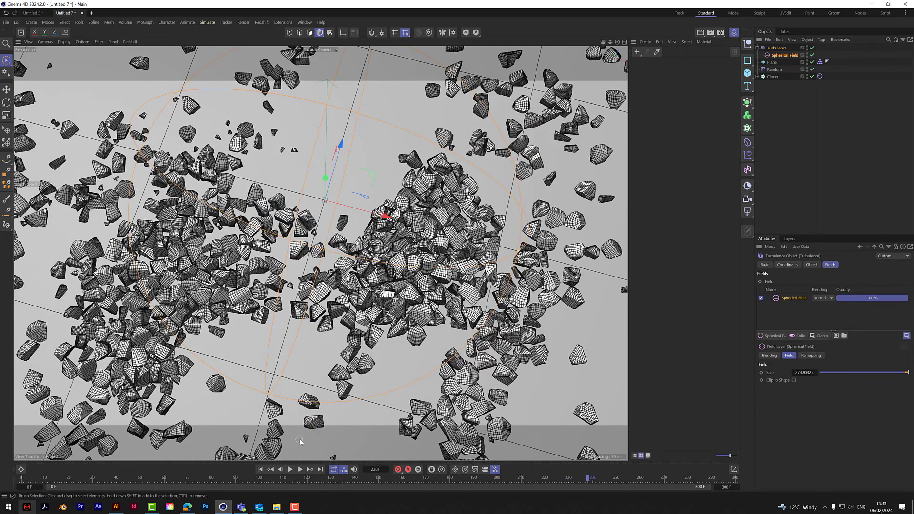
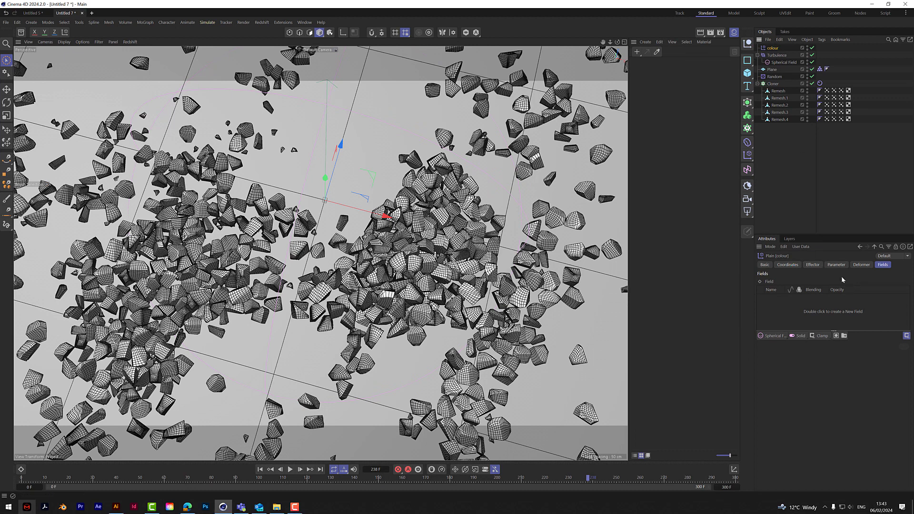
# Step: Add a Random Field to the Plain effector named colour and set the field's color remap mode to Gradient
pyautogui.click(812, 264)
pyautogui.click(840, 266)
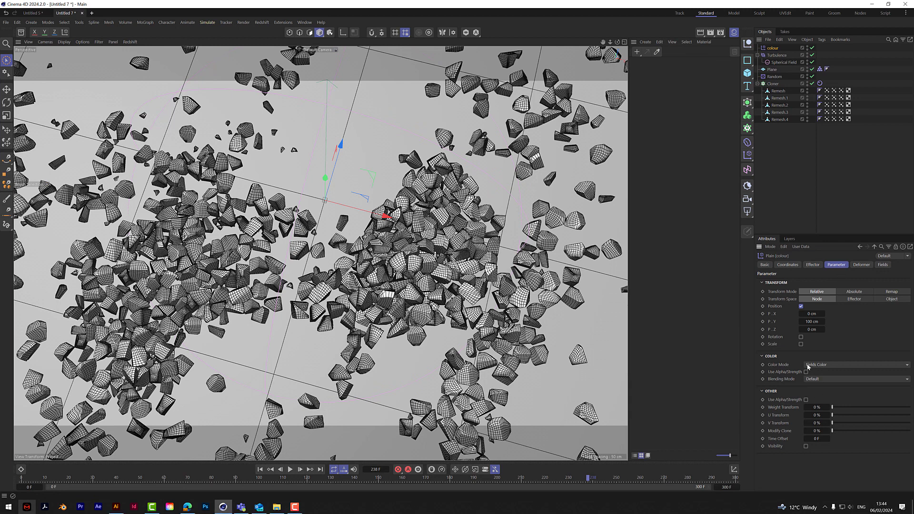
pyautogui.click(884, 265)
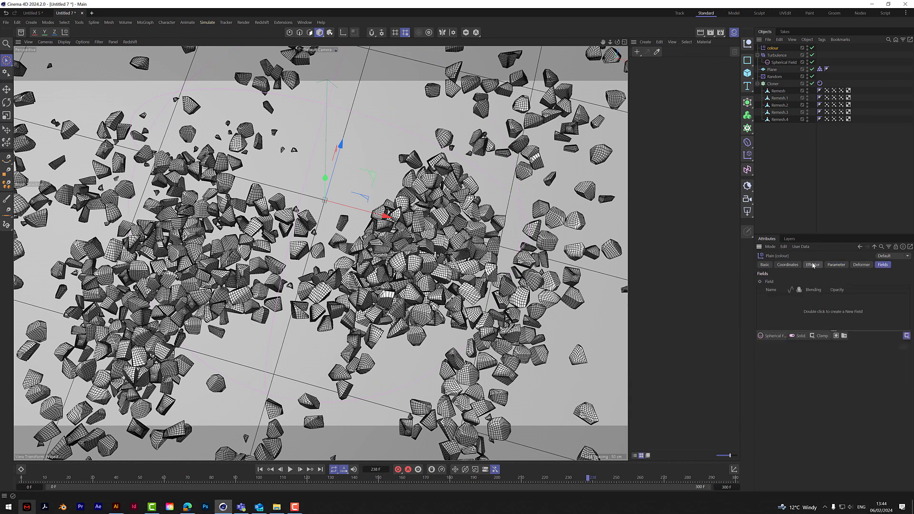
pyautogui.click(774, 335)
pyautogui.click(788, 408)
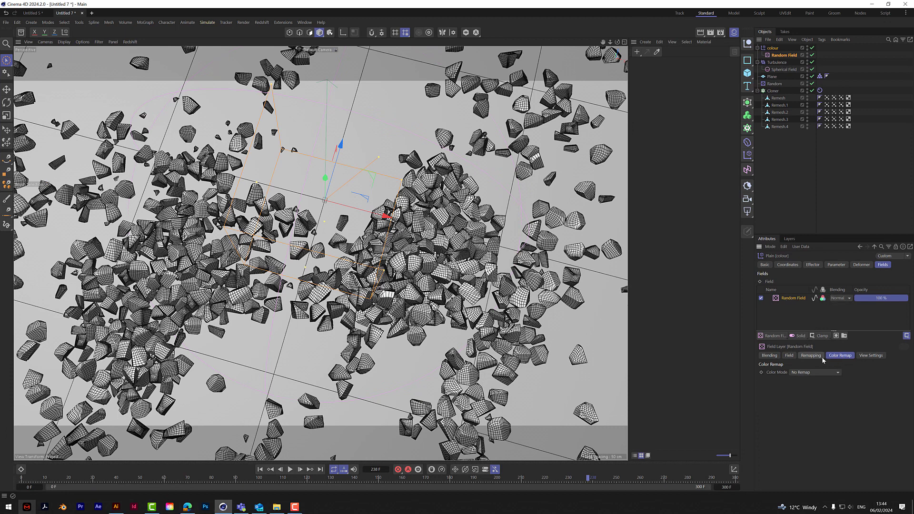
pyautogui.click(804, 372)
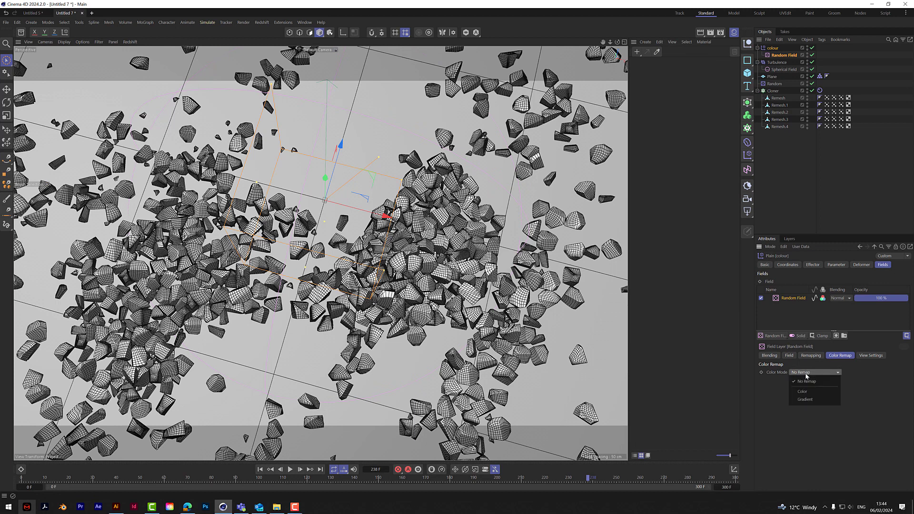
pyautogui.click(807, 403)
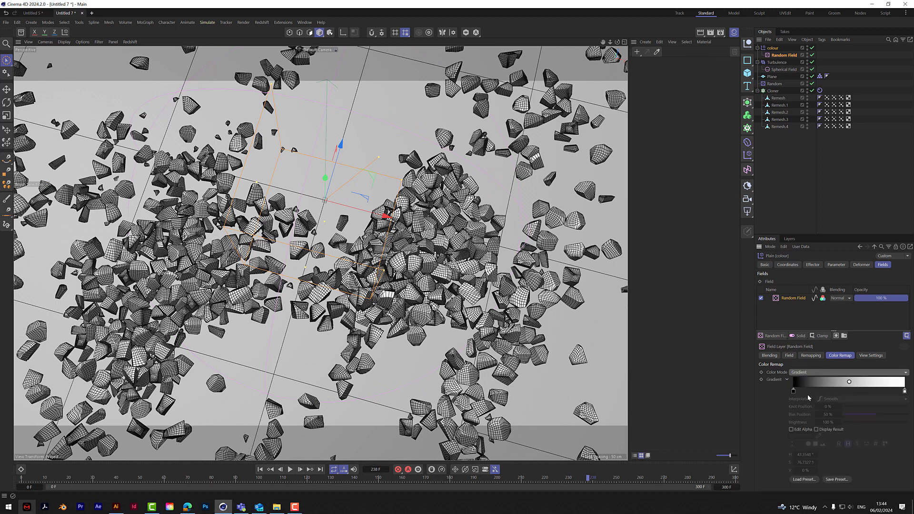
# Step: Tighten the Random Field gradient by moving the black knot to about 46 % and the white knot to about 73 %
pyautogui.click(799, 391)
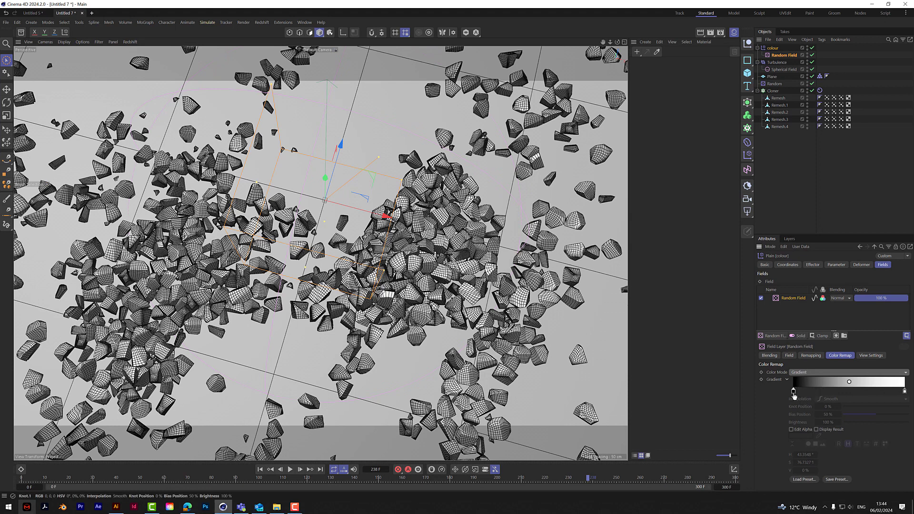
pyautogui.moveTo(799, 392); pyautogui.dragTo(845, 393)
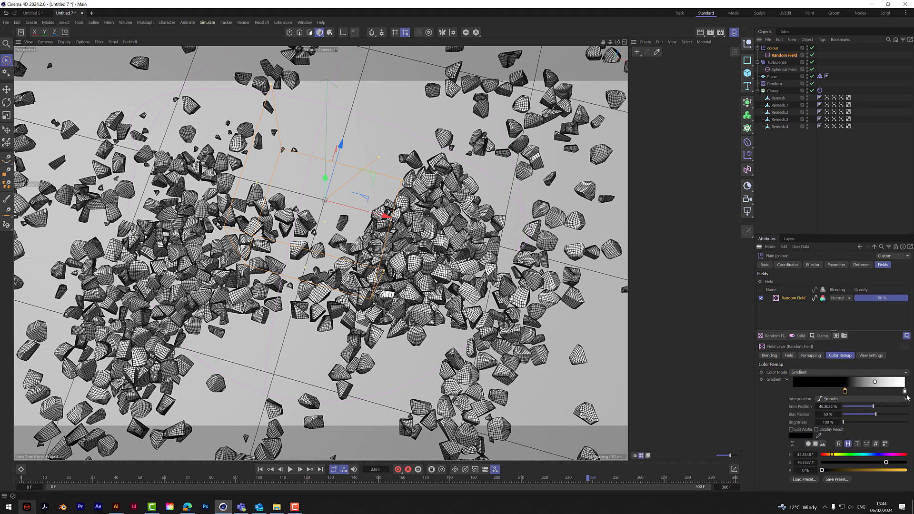
pyautogui.moveTo(904, 391); pyautogui.dragTo(875, 391)
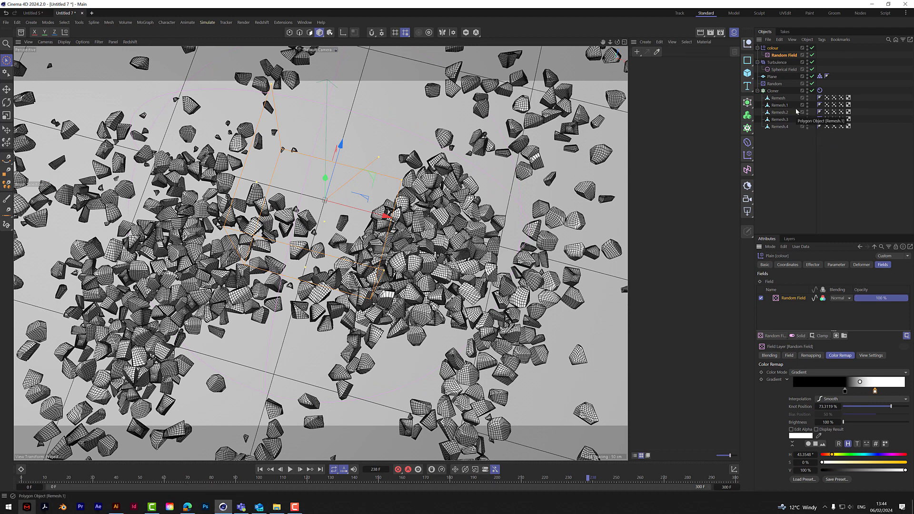
# Step: Add the Plain effector named colour to the Cloner's effectors, above the Random effector
pyautogui.click(771, 91)
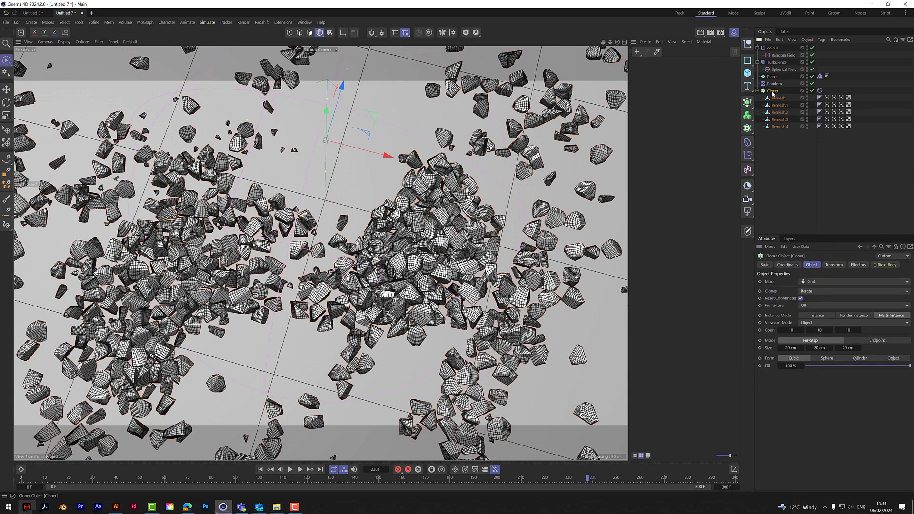
pyautogui.click(858, 265)
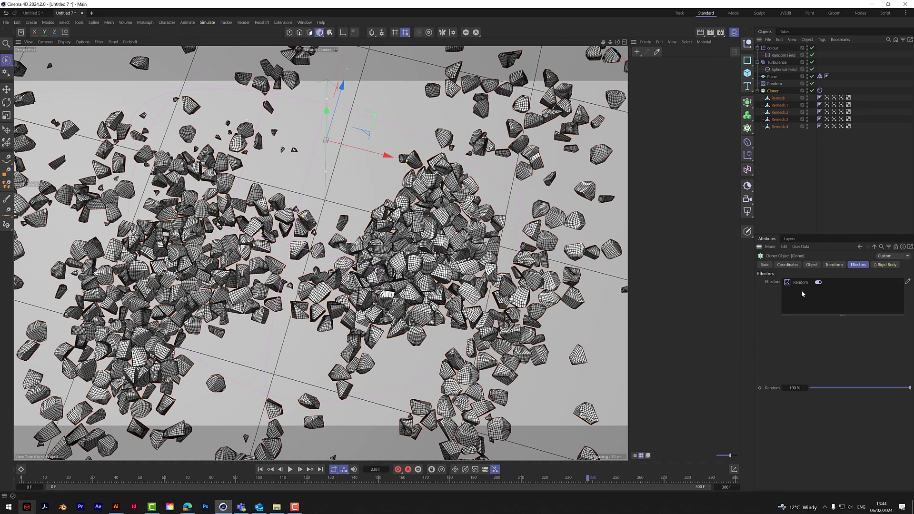
pyautogui.moveTo(773, 49); pyautogui.dragTo(806, 283)
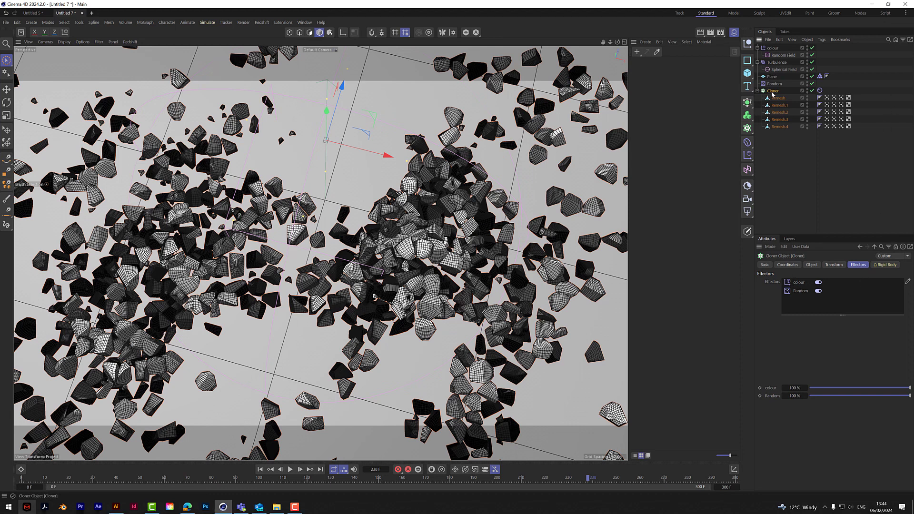
# Step: Adjust the black and white knots of the Random Field's gradient, and replace the gradient with a purple-to-red rainbow preset
pyautogui.click(773, 48)
pyautogui.click(783, 55)
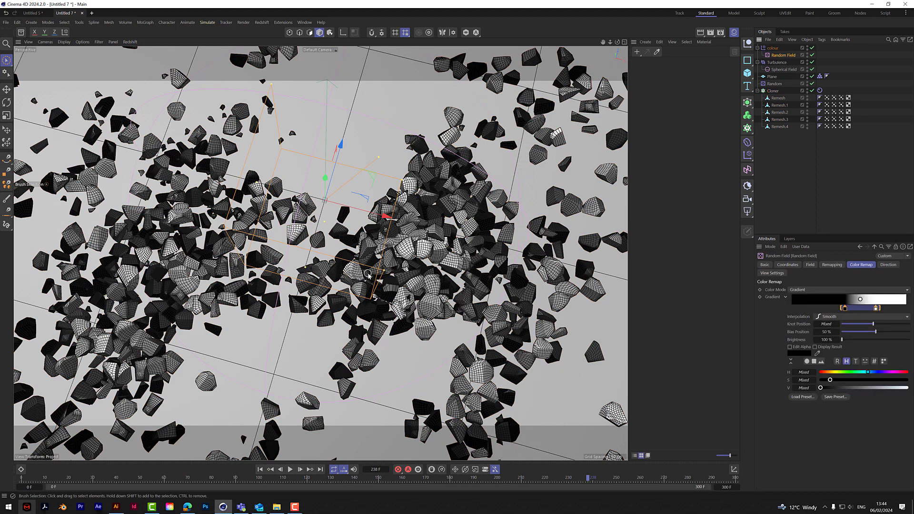
pyautogui.moveTo(846, 313)
pyautogui.mouseDown()
pyautogui.moveTo(793, 310)
pyautogui.moveTo(890, 313)
pyautogui.moveTo(872, 321)
pyautogui.mouseUp()
pyautogui.click(877, 309)
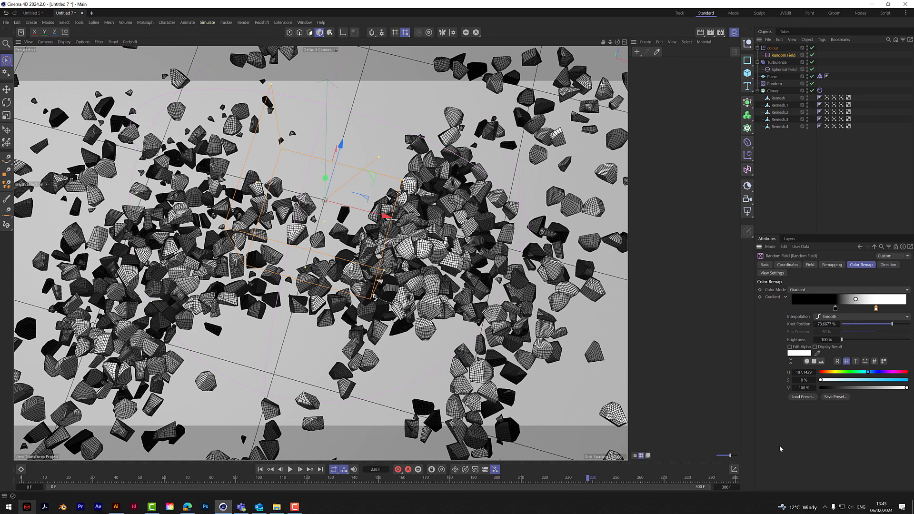
pyautogui.click(808, 397)
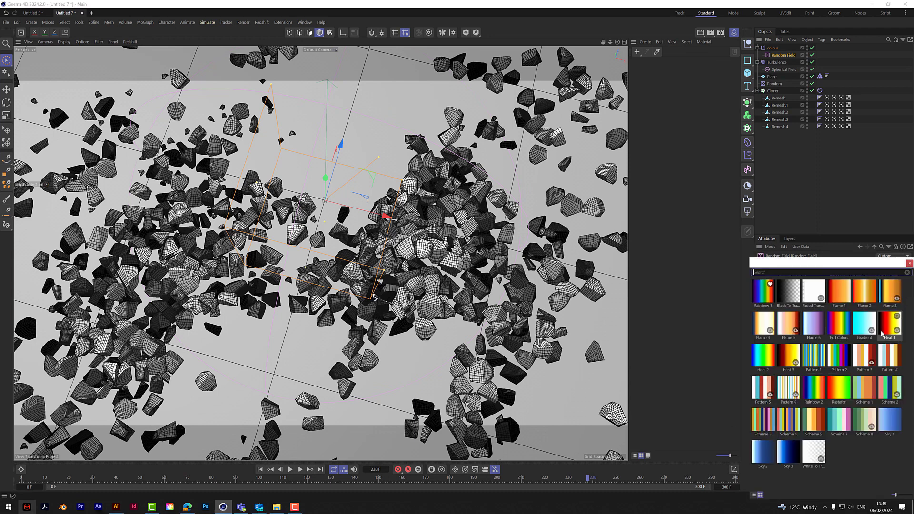
pyautogui.click(819, 391)
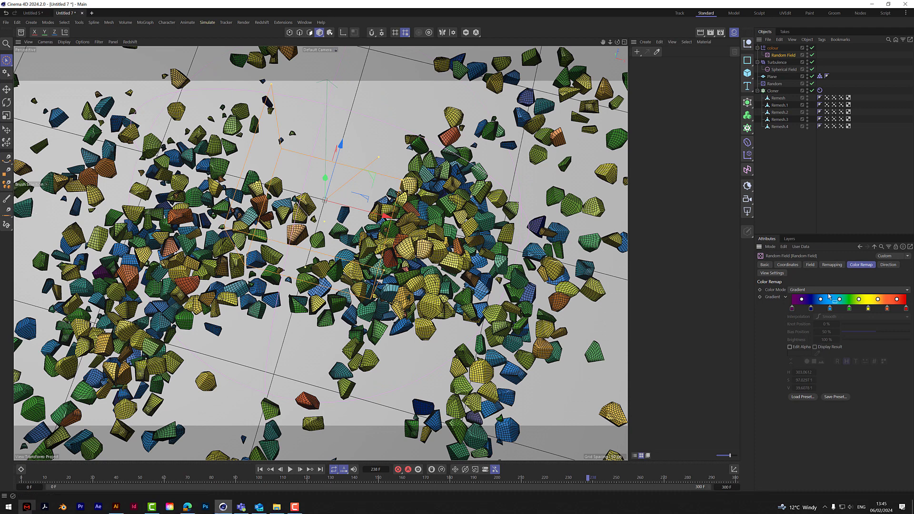
# Step: Play the simulation with the rainbow-coloured rocks and stop at about frame 50
pyautogui.click(290, 470)
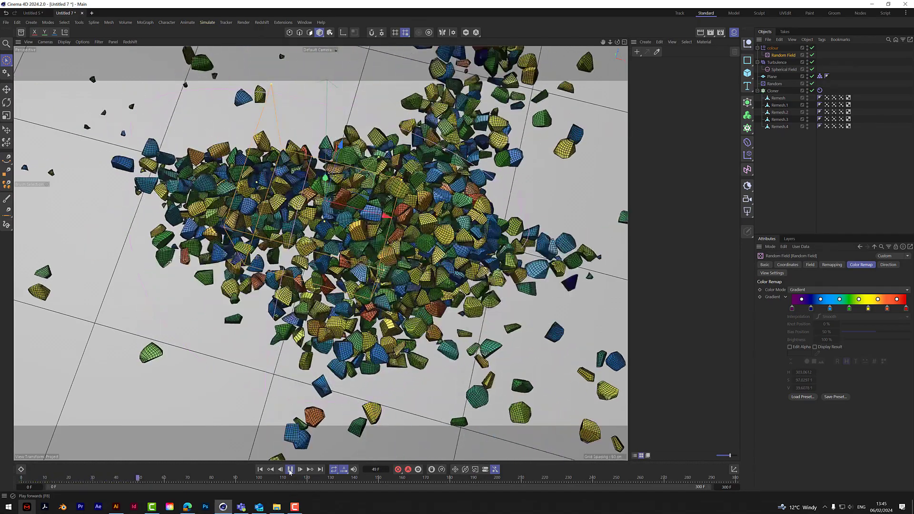
pyautogui.click(289, 469)
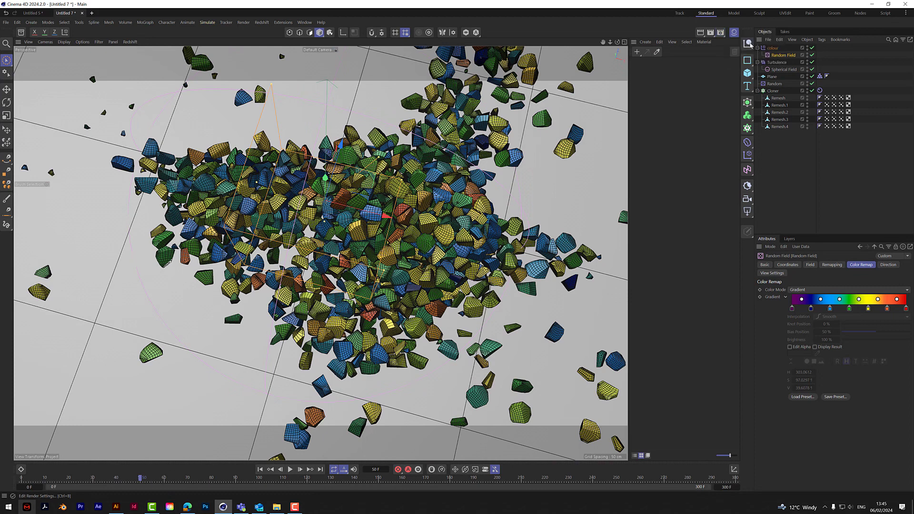
# Step: Switch the renderer from Redshift to a native renderer and render the view of the coloured rocks
pyautogui.click(720, 32)
pyautogui.click(733, 57)
pyautogui.click(727, 80)
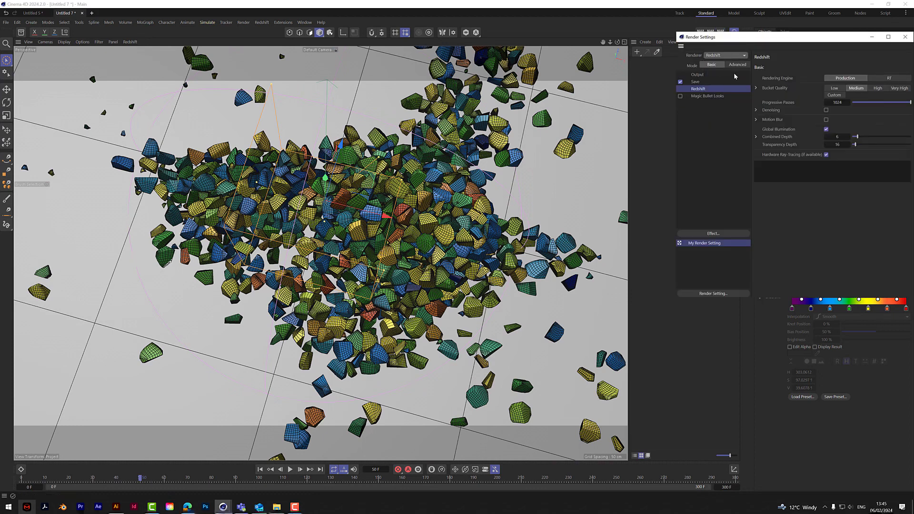
pyautogui.click(905, 37)
pyautogui.click(700, 32)
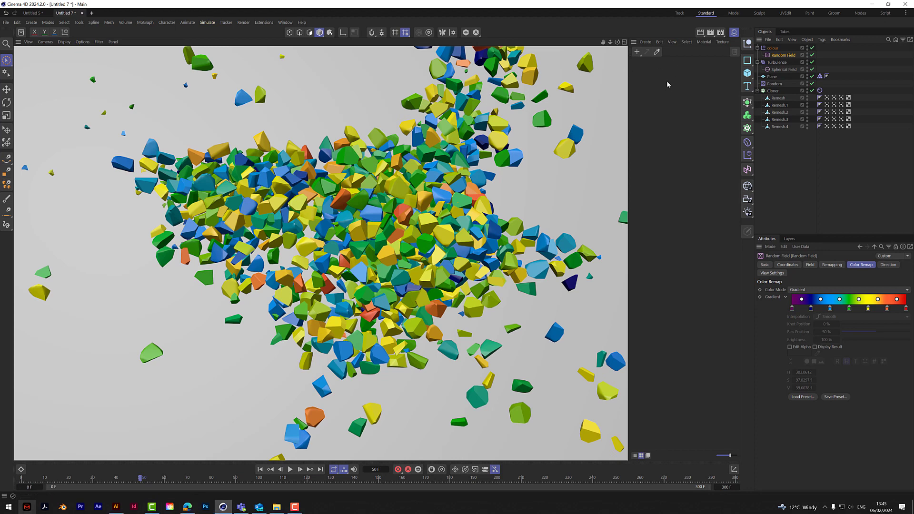
# Step: Examine the colour effector's transform, color and field settings
pyautogui.click(772, 48)
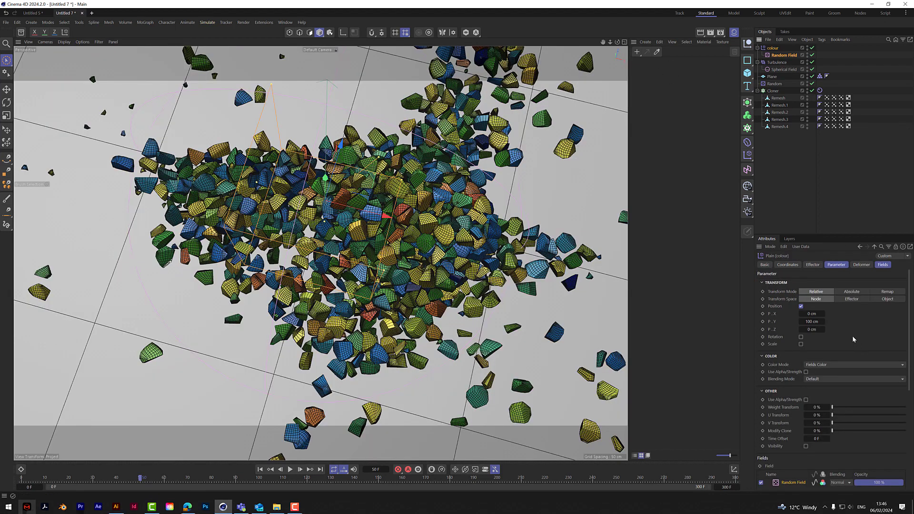
pyautogui.click(656, 94)
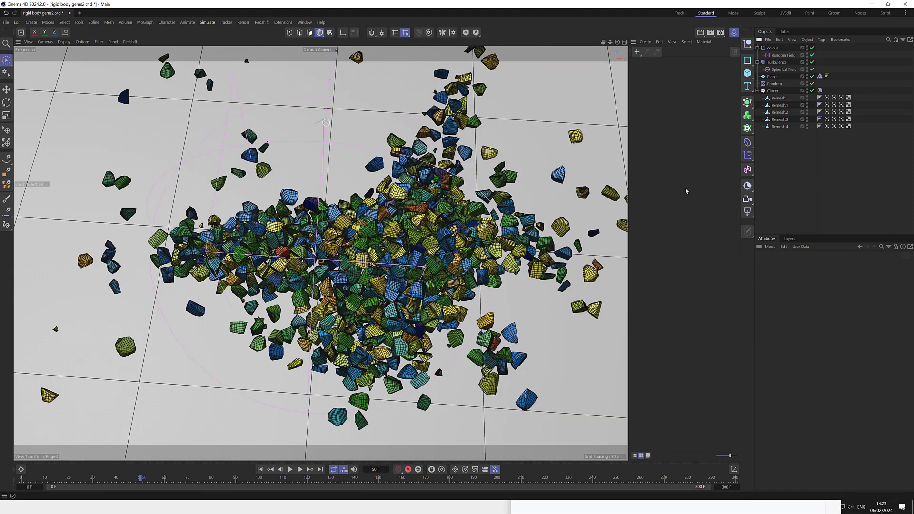
# Step: Change the render settings of the gems scene from Redshift to a native renderer
pyautogui.click(637, 53)
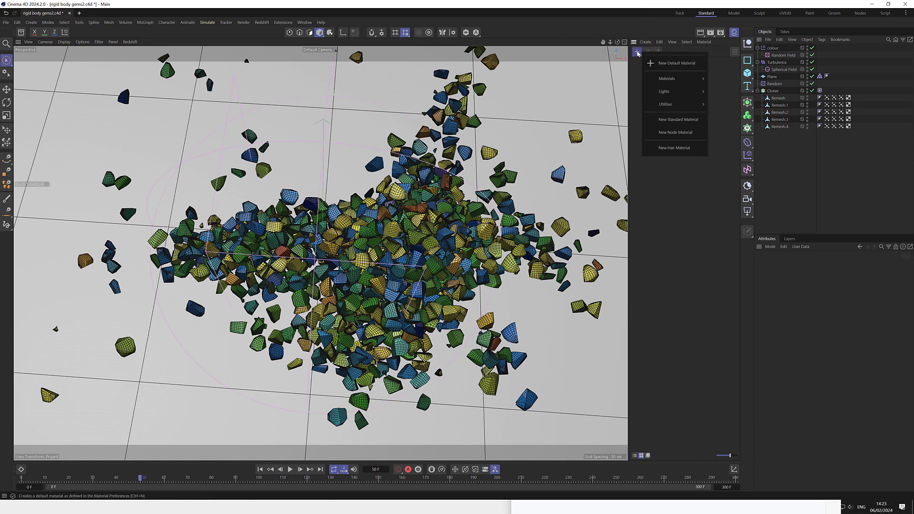
pyautogui.click(721, 33)
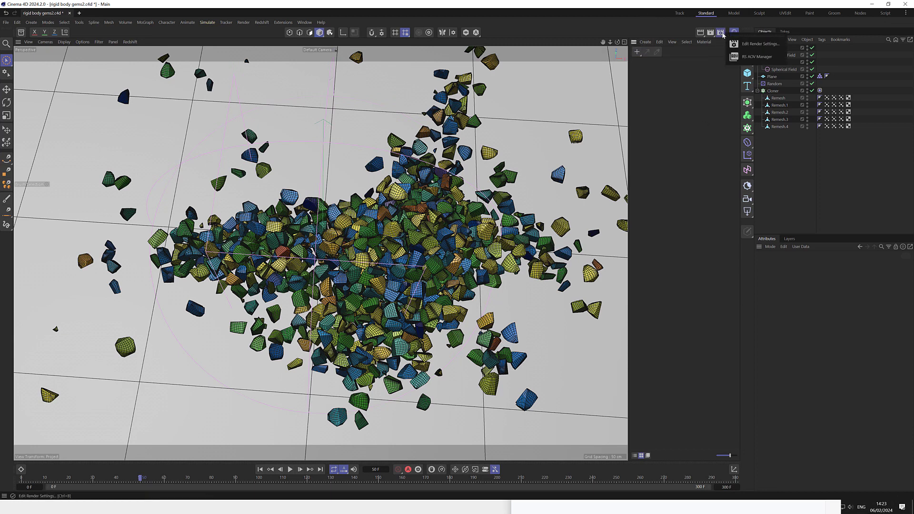
pyautogui.click(760, 44)
pyautogui.click(722, 58)
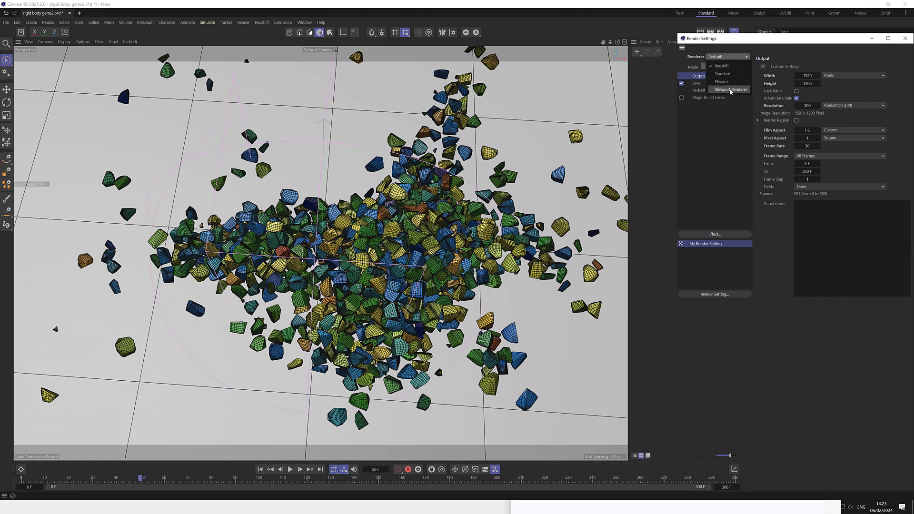
pyautogui.click(716, 65)
pyautogui.click(904, 38)
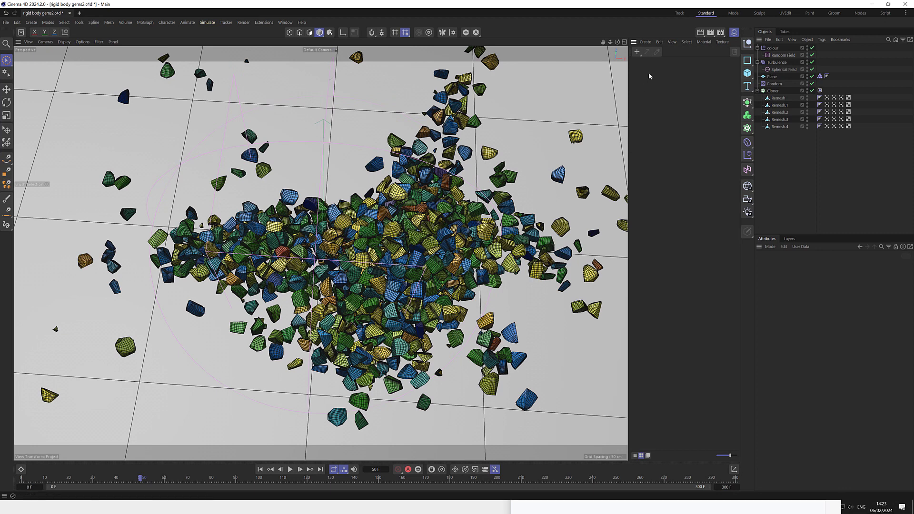
# Step: Create a standard material with the MoGraph Color Shader as its color texture, and apply it to the Cloner
pyautogui.click(637, 52)
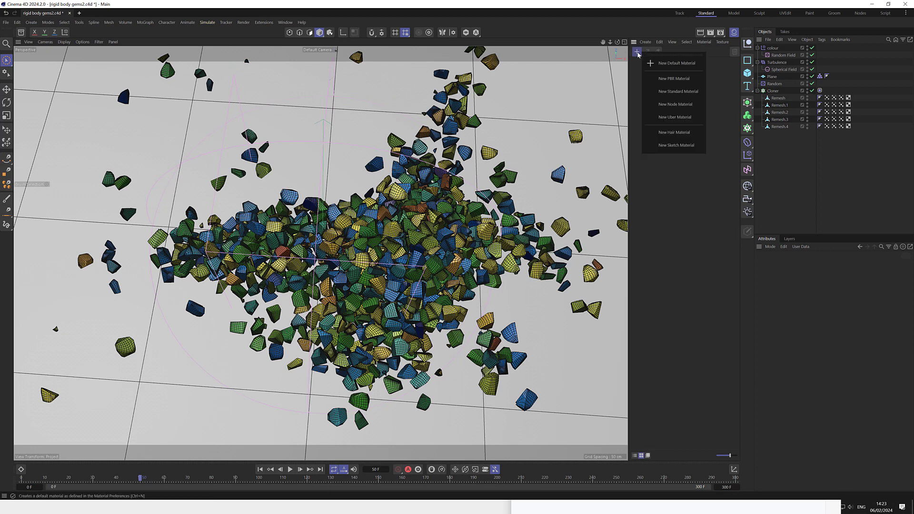
pyautogui.click(687, 91)
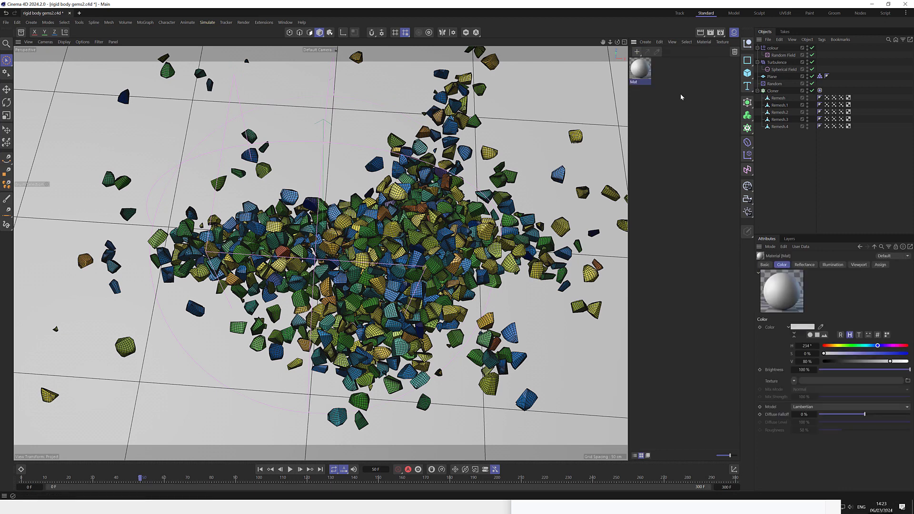
pyautogui.click(794, 380)
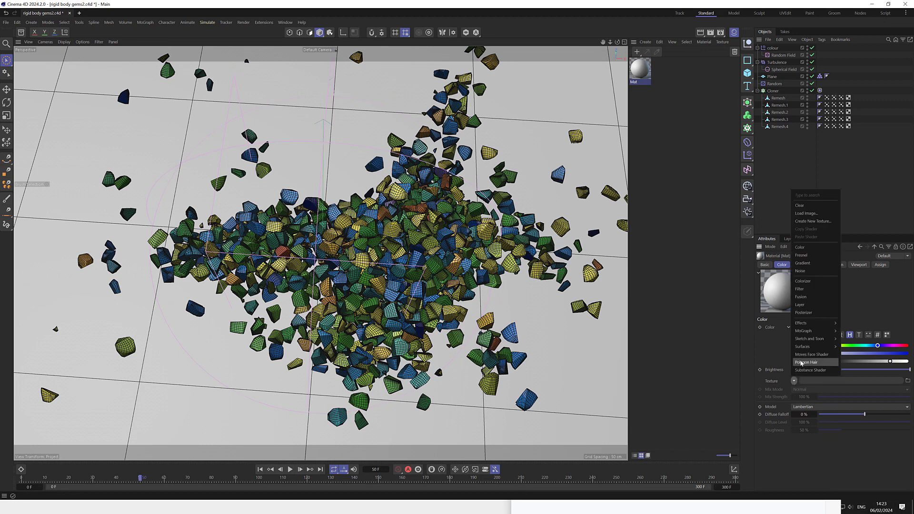
pyautogui.moveTo(806, 336)
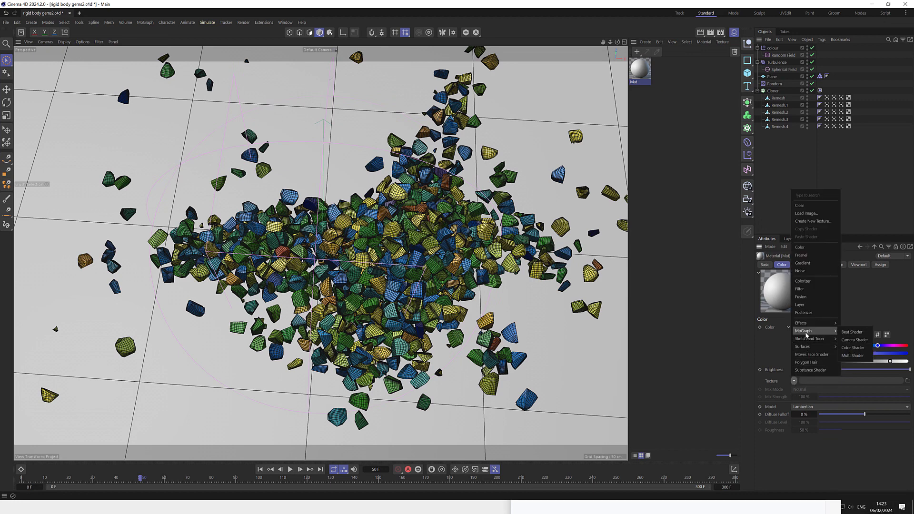
pyautogui.click(852, 348)
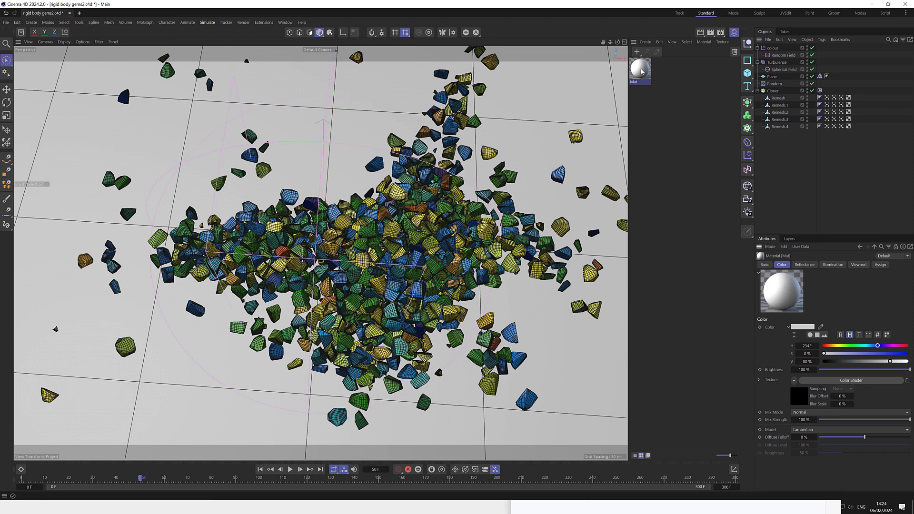
pyautogui.moveTo(641, 71); pyautogui.dragTo(780, 92)
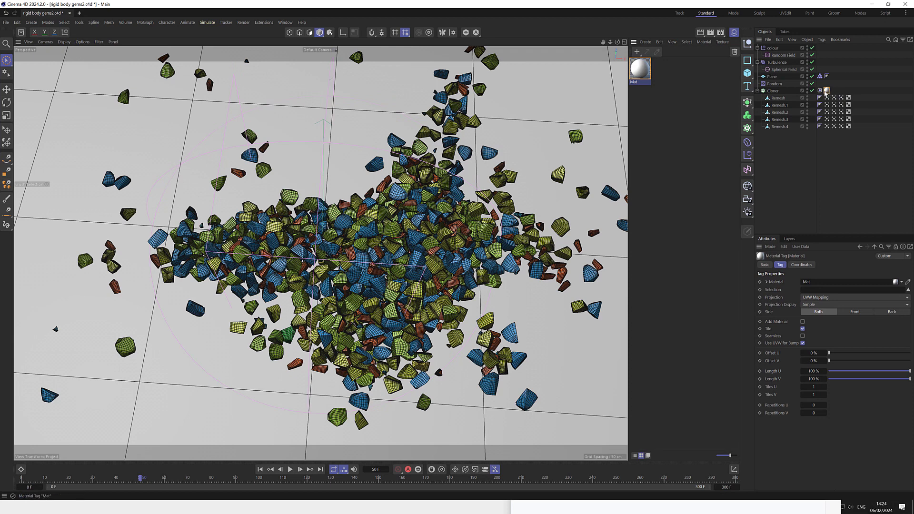
pyautogui.click(772, 49)
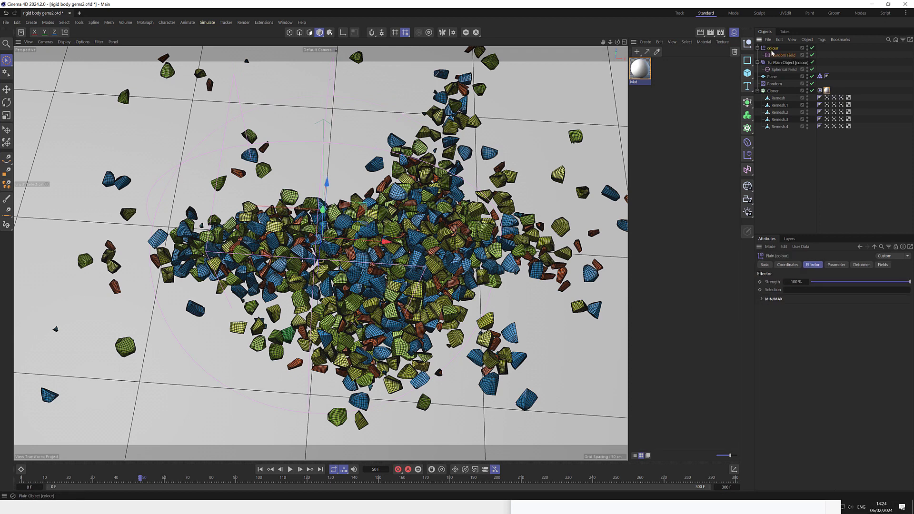
# Step: Set the material's default specular to Beckmann with 17 % roughness and about 69 % reflection strength, and render the view
pyautogui.click(637, 76)
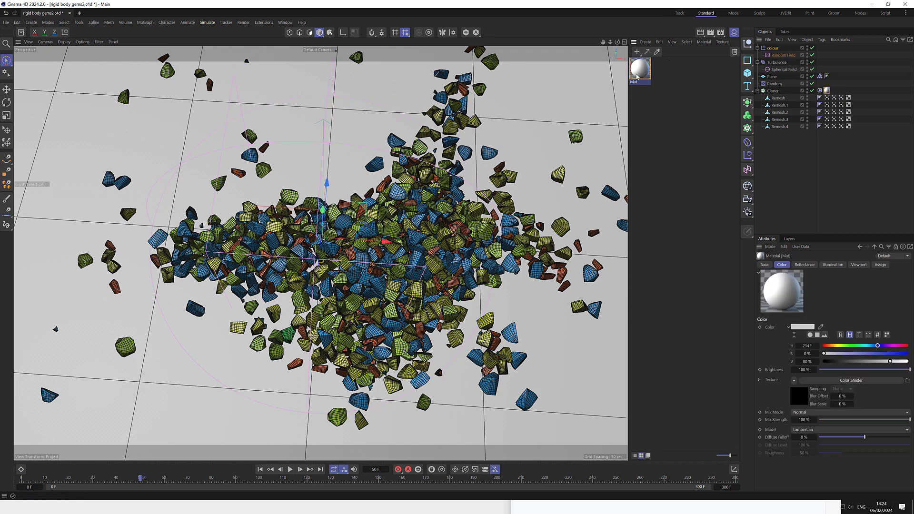
pyautogui.click(804, 265)
pyautogui.click(793, 335)
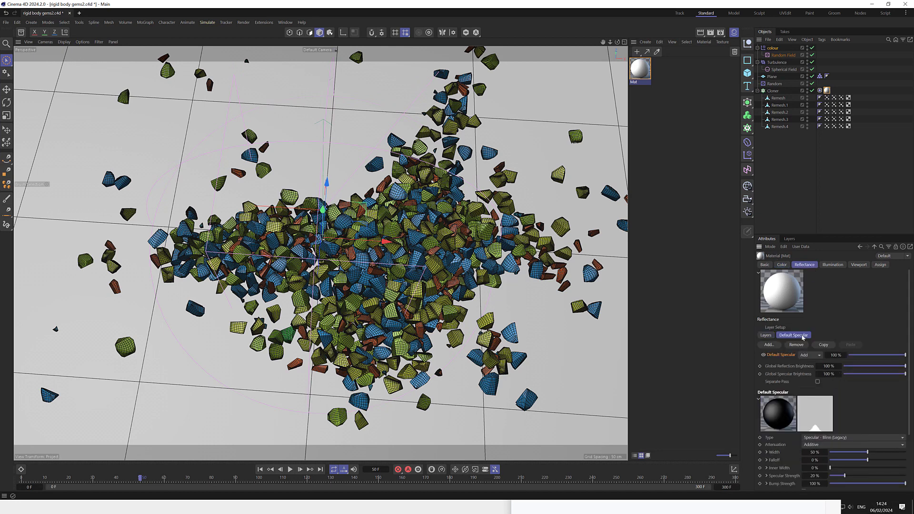
pyautogui.click(827, 391)
pyautogui.click(828, 400)
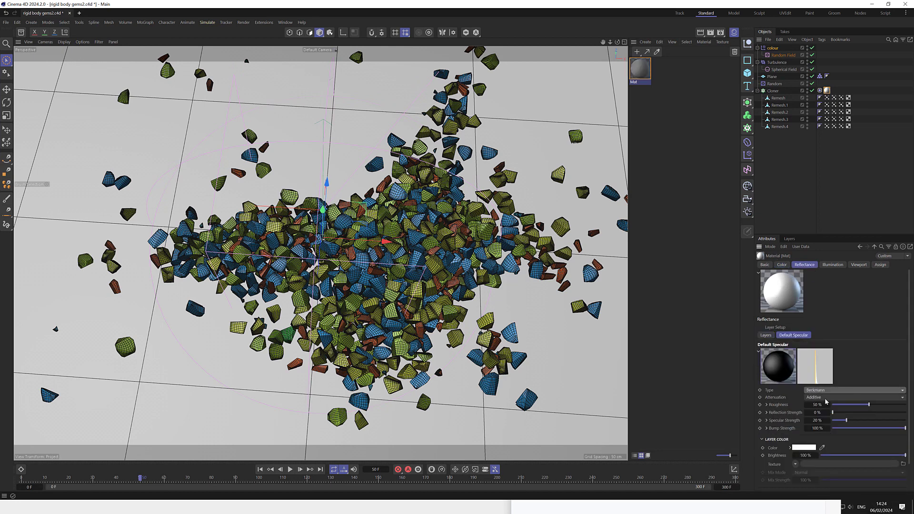
pyautogui.moveTo(880, 413)
pyautogui.mouseDown()
pyautogui.moveTo(887, 414)
pyautogui.moveTo(845, 404)
pyautogui.mouseUp()
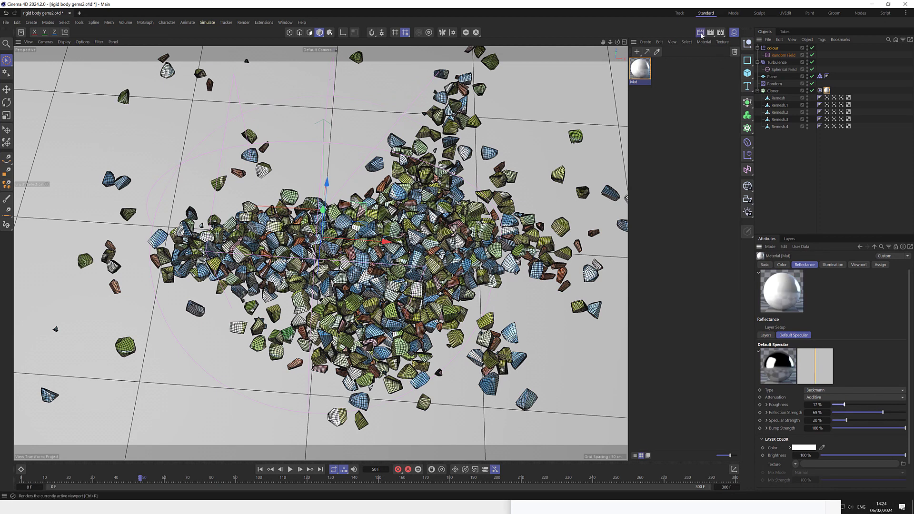
pyautogui.click(701, 33)
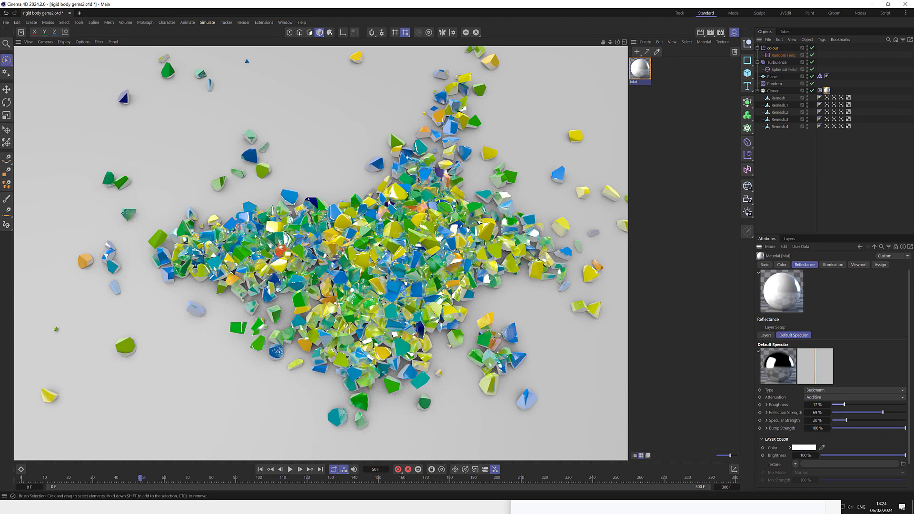
pyautogui.click(802, 159)
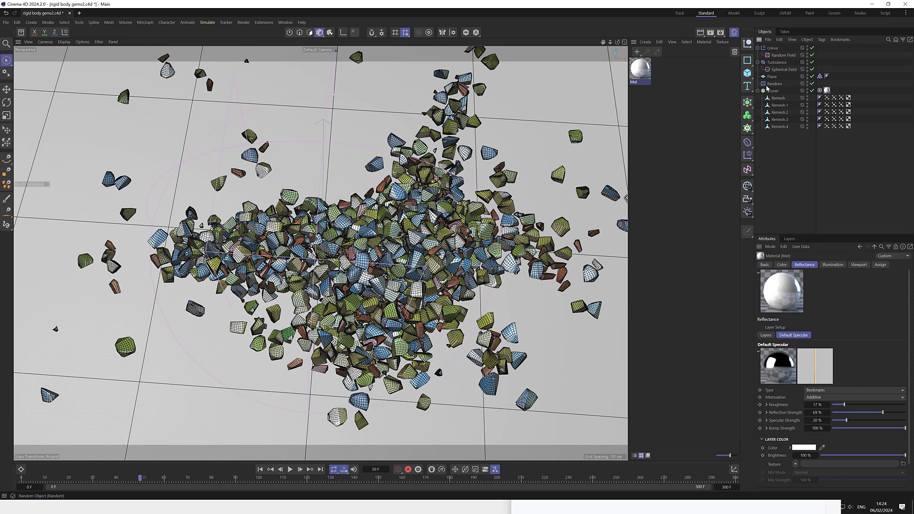
# Step: Examine the colour effector's transform and color parameters
pyautogui.click(773, 48)
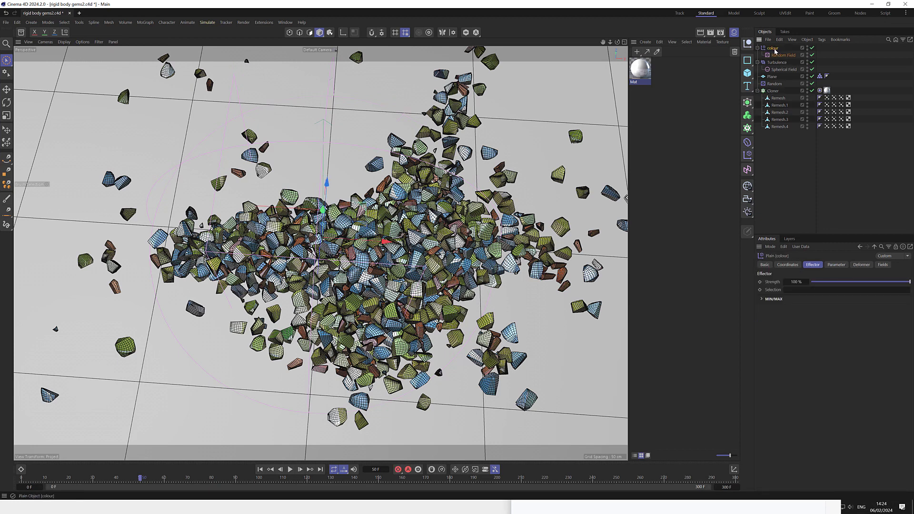
pyautogui.click(838, 266)
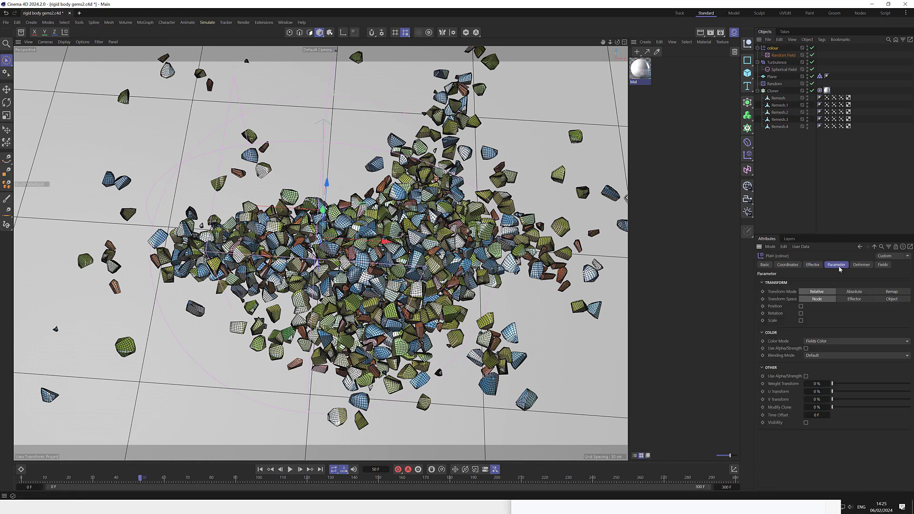
# Step: Squeeze all color knots of the Random Field's Color Remap gradient inward from both ends, and render the view before and after
pyautogui.click(883, 266)
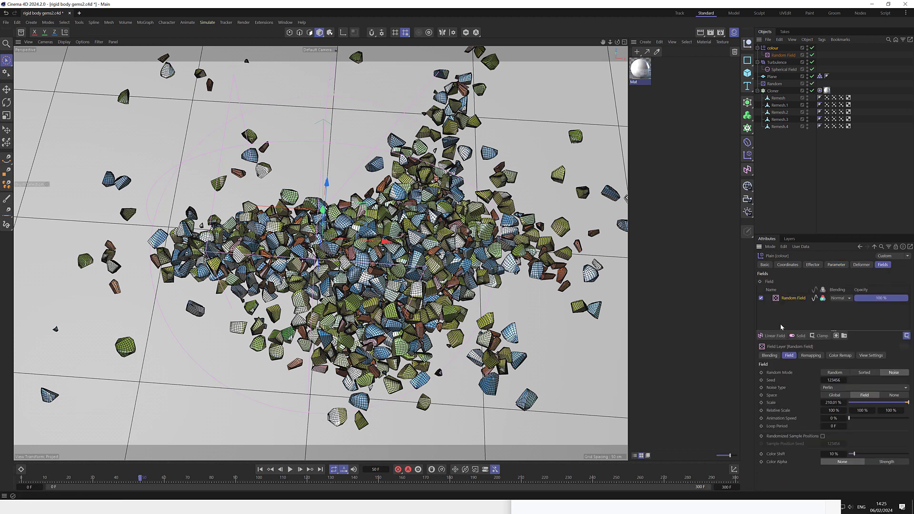
pyautogui.click(838, 356)
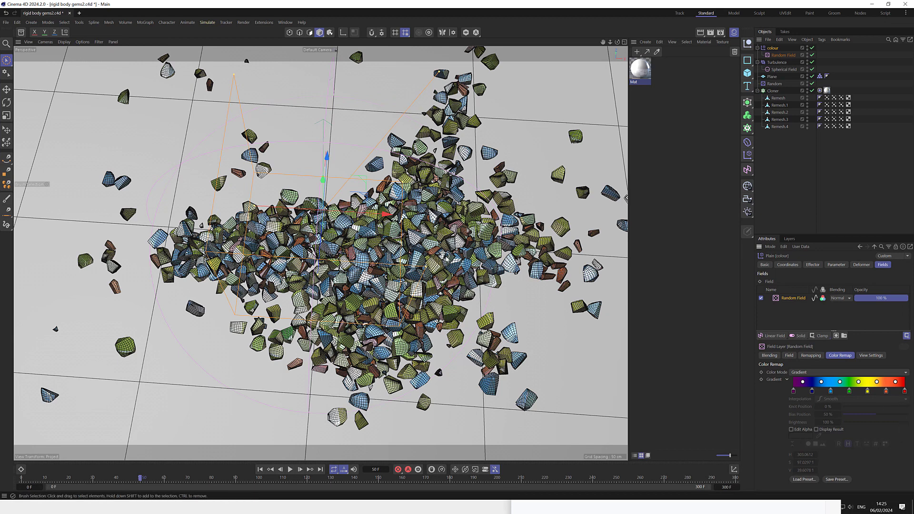
pyautogui.click(700, 33)
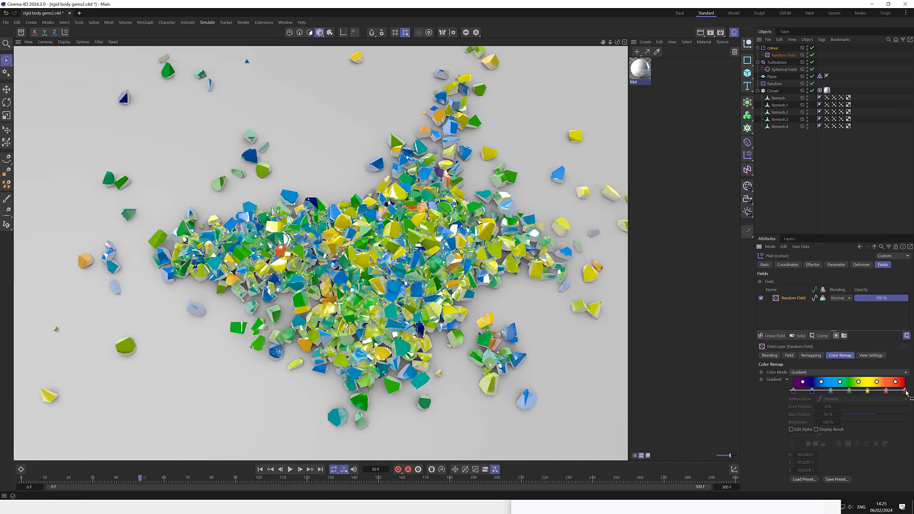
pyautogui.moveTo(789, 391)
pyautogui.mouseDown()
pyautogui.moveTo(906, 390)
pyautogui.moveTo(883, 394)
pyautogui.mouseUp()
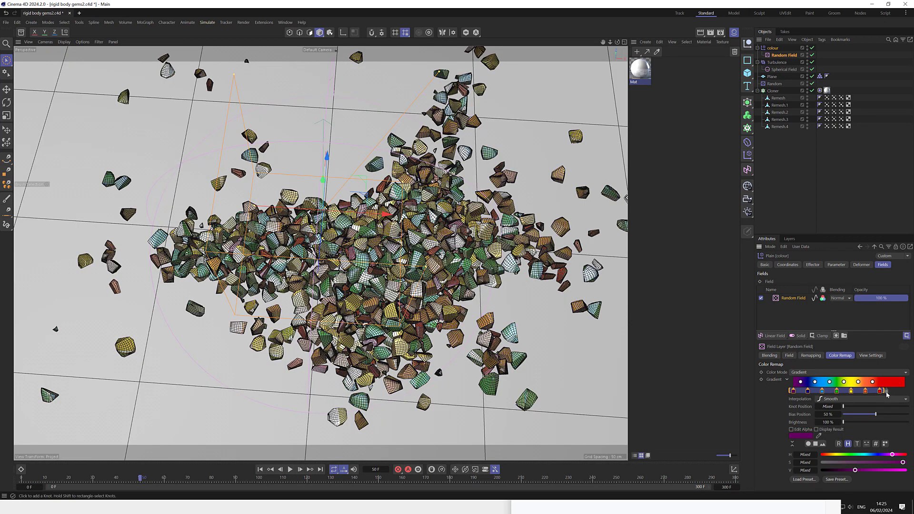
pyautogui.moveTo(790, 391); pyautogui.dragTo(828, 390)
pyautogui.moveTo(885, 391); pyautogui.dragTo(876, 391)
pyautogui.hotkey('ctrl', 'r')
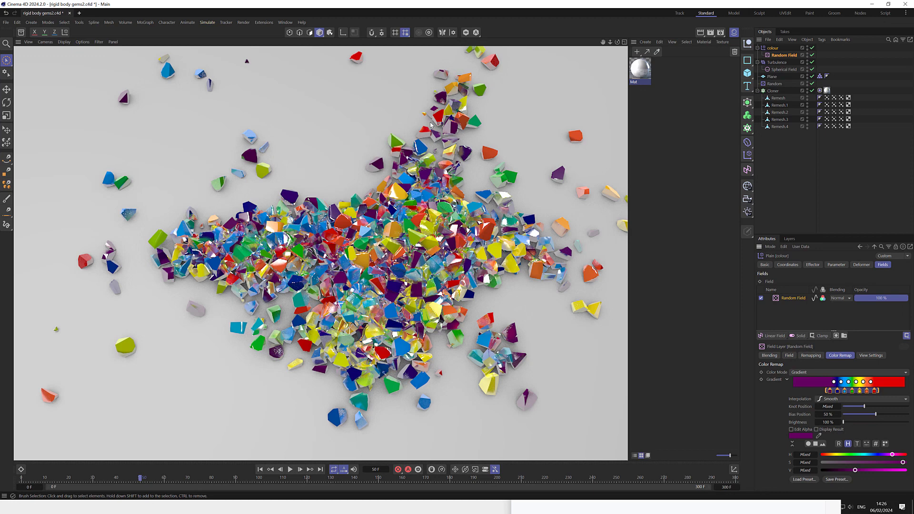
# Step: Open the reflectance settings of the Cloner's material for editing
pyautogui.click(639, 69)
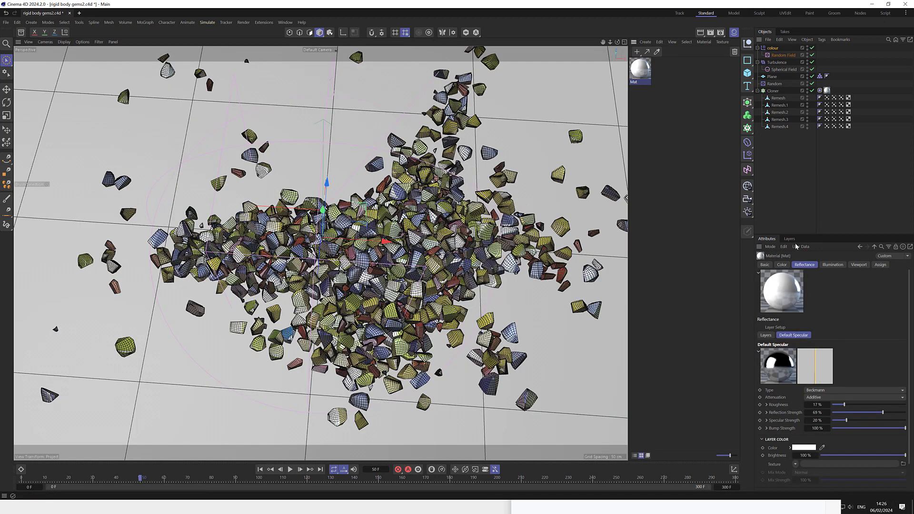